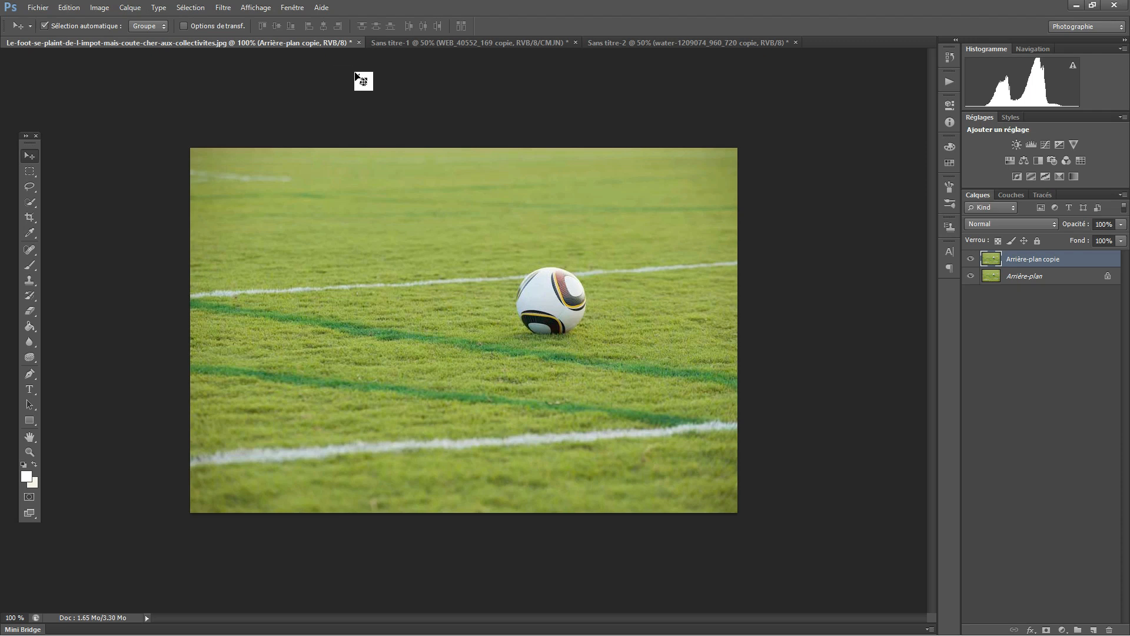
Look through the three open images: the ball on grass, the footballer's feet and the woman in the water
click(394, 46)
click(394, 45)
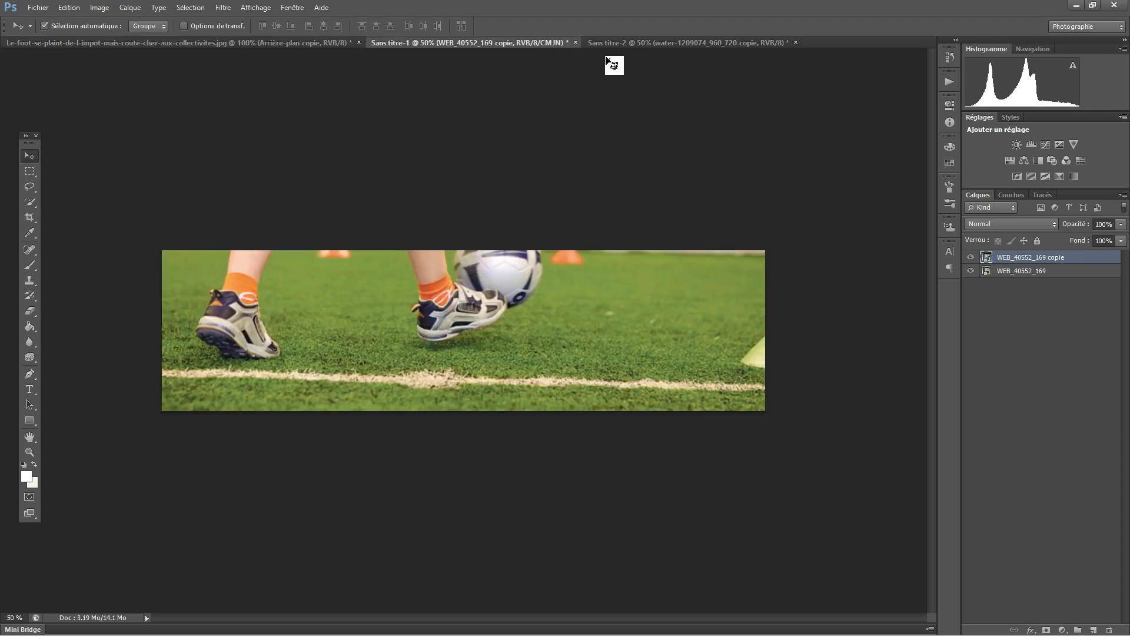
click(624, 44)
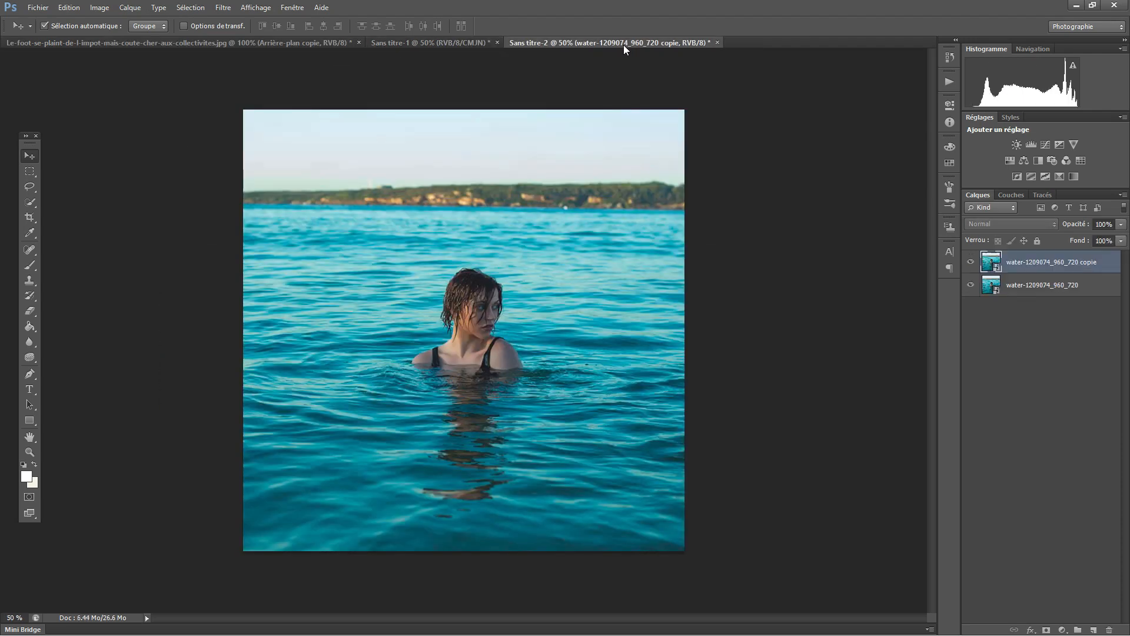
click(306, 38)
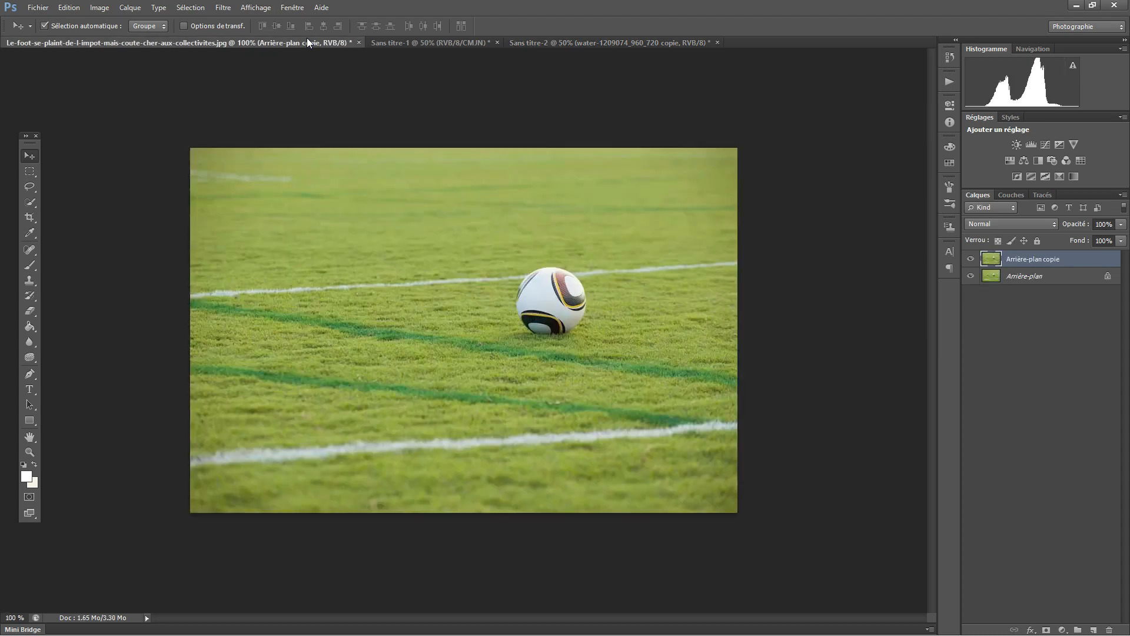
click(403, 44)
click(572, 49)
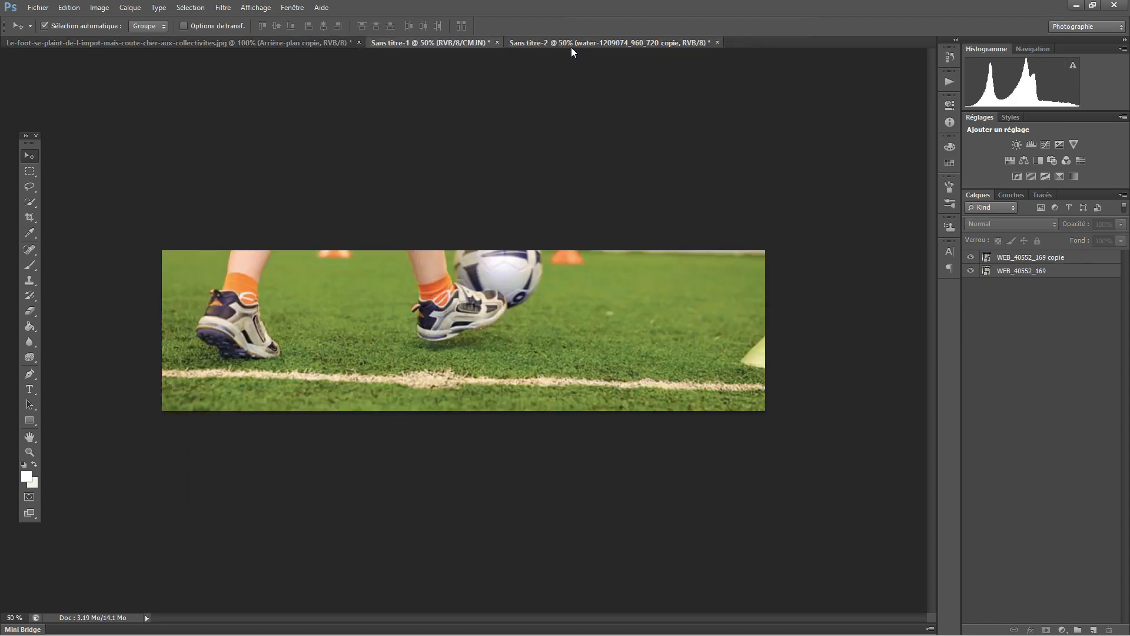
drag(571, 49, 318, 48)
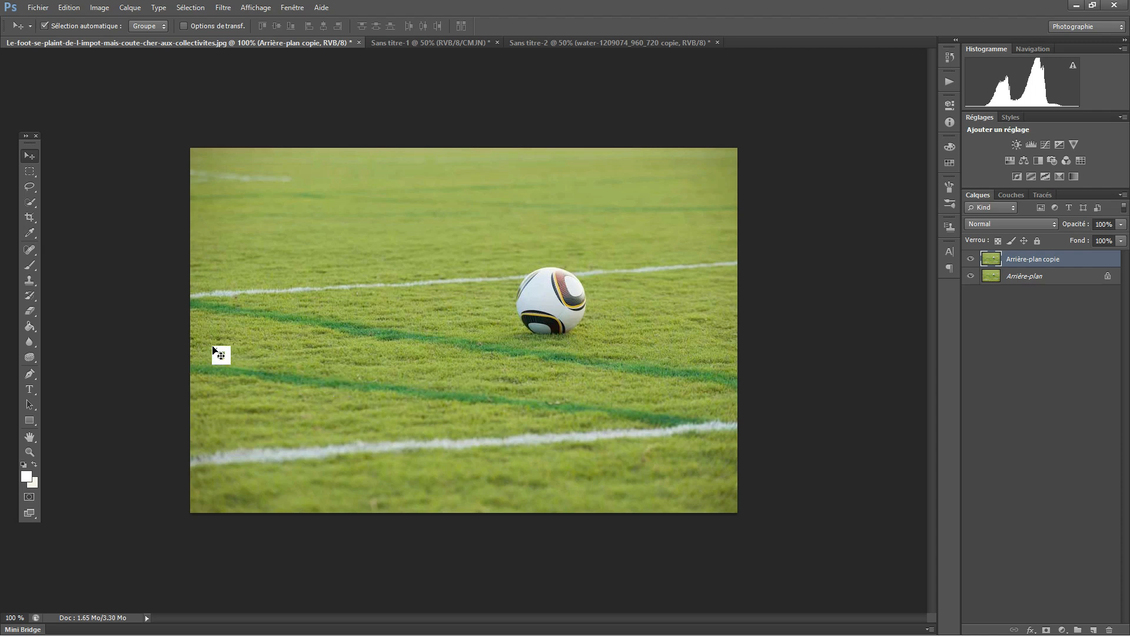
Paint out the lower part of the ball with the content-aware Spot Healing Brush at size 50
click(34, 252)
right_click(34, 252)
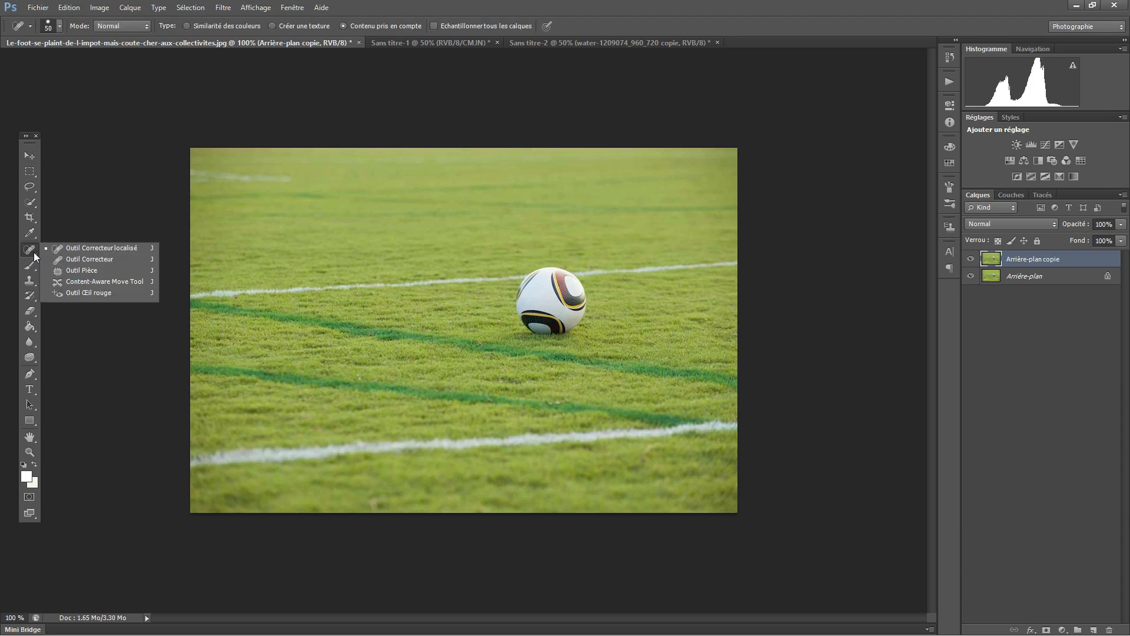
click(119, 251)
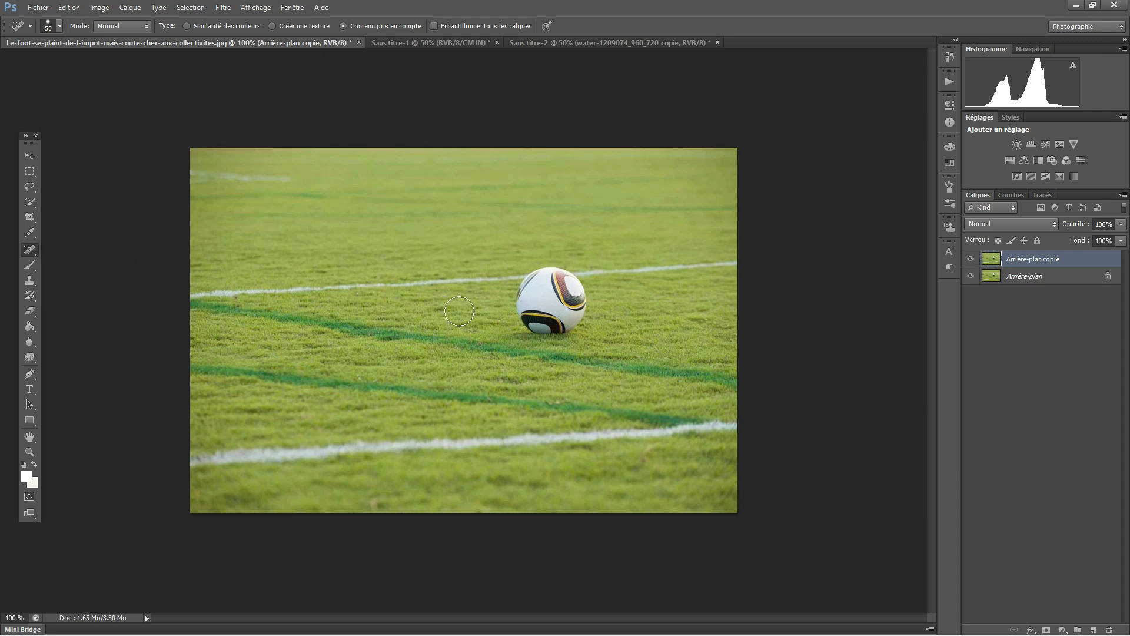
drag(459, 310, 567, 323)
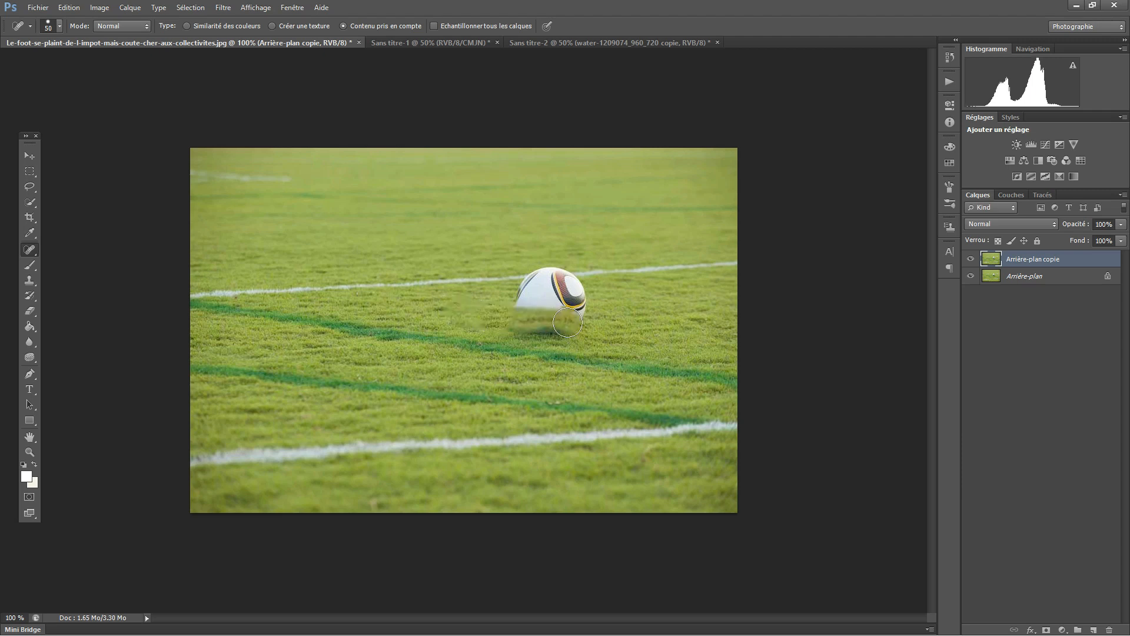
Reduce the Spot Healing Brush to size 25 and paint out the rest of the ball and the two green field lines
right_click(520, 326)
click(560, 346)
mouse_move(506, 309)
mouse_down()
mouse_move(546, 302)
mouse_move(523, 302)
mouse_move(523, 288)
mouse_move(555, 289)
mouse_move(583, 319)
mouse_move(575, 303)
mouse_move(511, 323)
mouse_move(560, 332)
mouse_move(498, 352)
mouse_move(450, 343)
mouse_move(191, 369)
mouse_move(399, 385)
mouse_move(438, 401)
mouse_move(719, 413)
mouse_move(697, 416)
mouse_move(719, 409)
mouse_up()
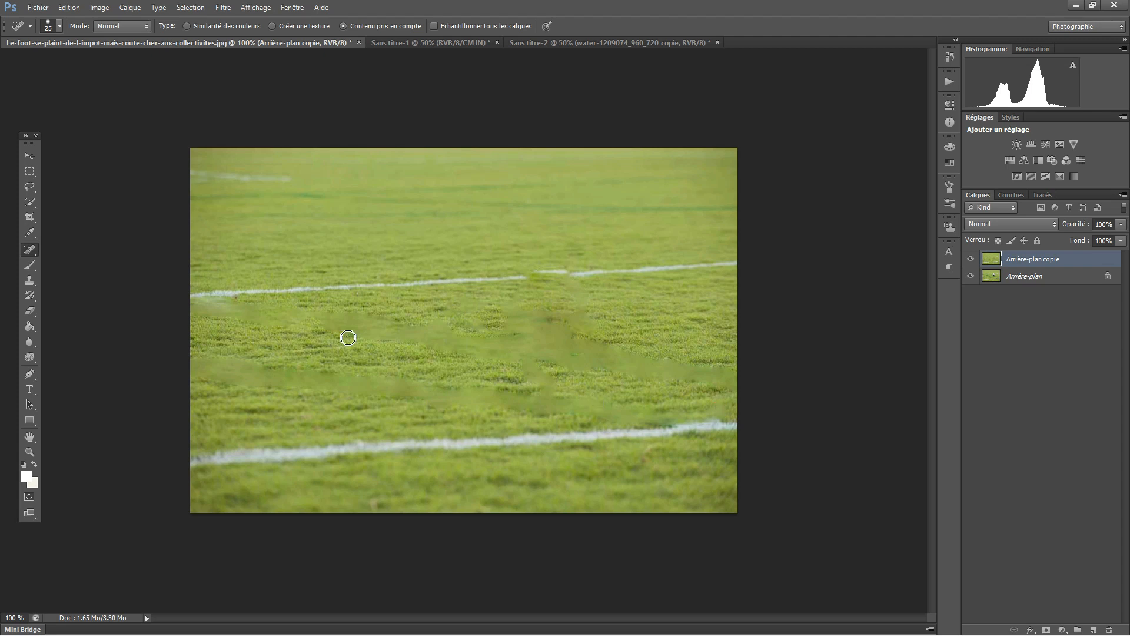
mouse_move(504, 345)
mouse_down()
mouse_move(405, 336)
mouse_move(451, 356)
mouse_move(298, 323)
mouse_move(339, 329)
mouse_move(417, 313)
mouse_move(527, 362)
mouse_up()
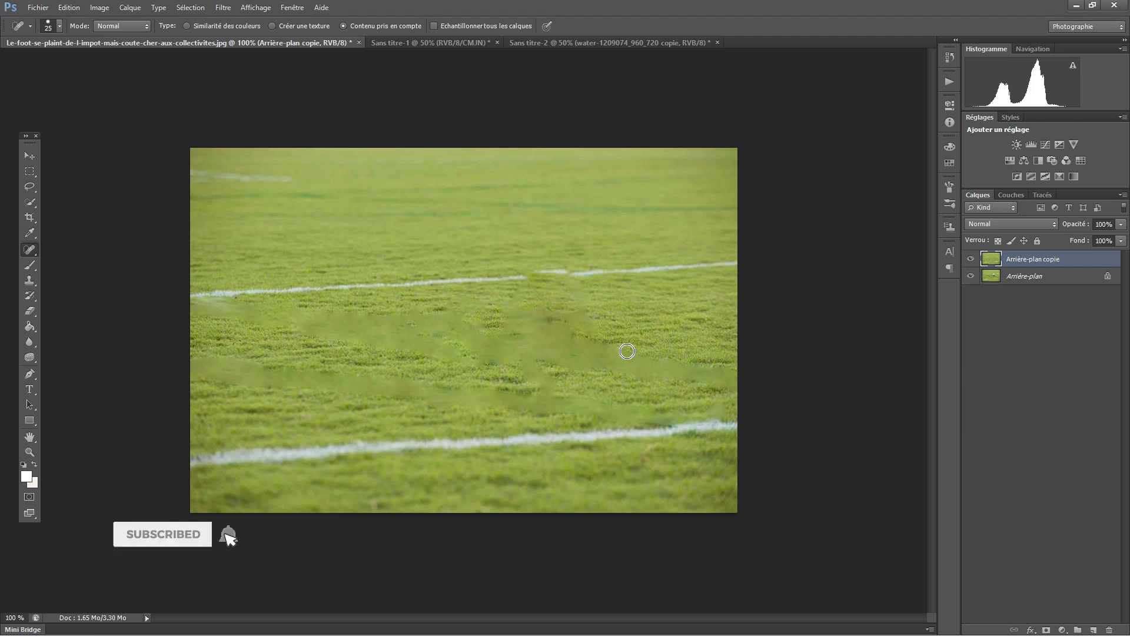
Retouch the smudged grass between the two white lines with the Healing Brush at size 68, using a sampled patch of clean grass
right_click(36, 256)
click(40, 252)
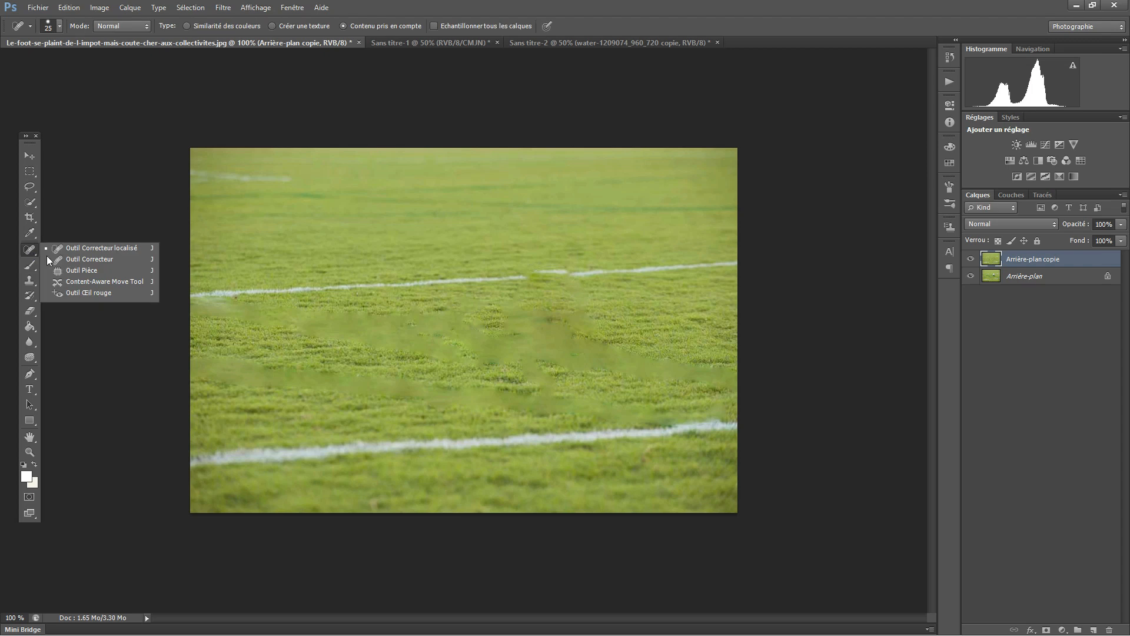
click(63, 260)
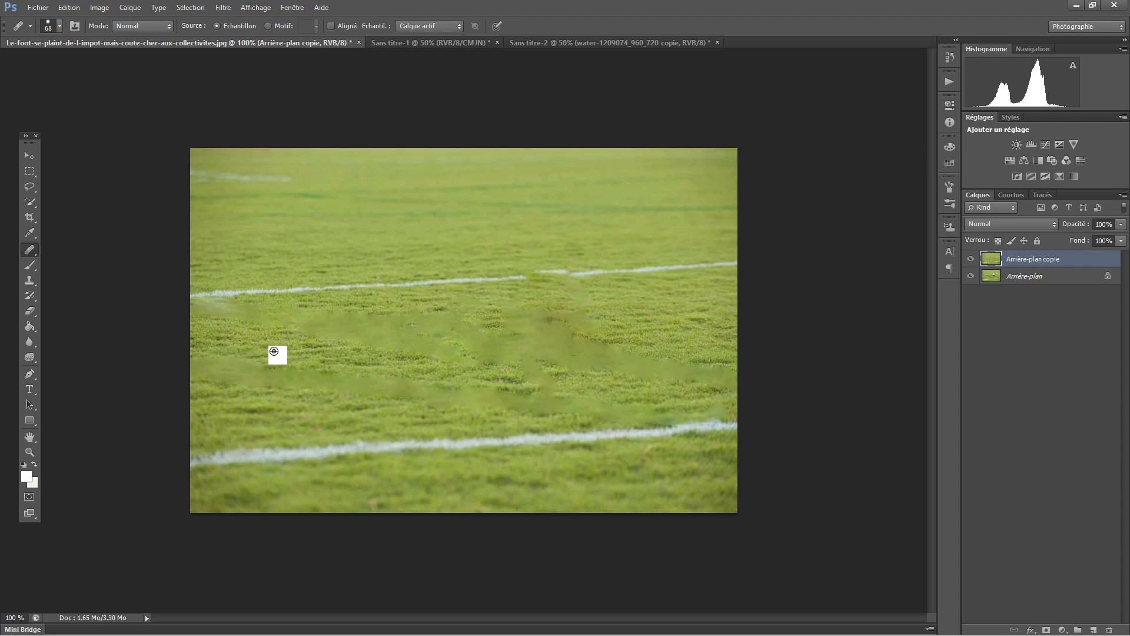
mouse_move(213, 360)
mouse_down()
mouse_move(267, 368)
mouse_move(198, 364)
mouse_move(278, 381)
mouse_move(379, 379)
mouse_move(265, 364)
mouse_move(351, 394)
mouse_move(397, 393)
mouse_move(285, 379)
mouse_move(463, 393)
mouse_move(316, 377)
mouse_move(378, 379)
mouse_move(296, 339)
mouse_move(358, 336)
mouse_move(288, 330)
mouse_move(415, 330)
mouse_move(346, 310)
mouse_move(452, 328)
mouse_move(399, 331)
mouse_move(472, 343)
mouse_move(349, 350)
mouse_move(424, 357)
mouse_move(384, 356)
mouse_move(339, 376)
mouse_move(442, 393)
mouse_move(513, 376)
mouse_move(494, 343)
mouse_move(505, 322)
mouse_move(586, 330)
mouse_move(563, 342)
mouse_move(661, 367)
mouse_move(589, 369)
mouse_move(723, 381)
mouse_move(681, 369)
mouse_move(483, 393)
mouse_move(681, 402)
mouse_up()
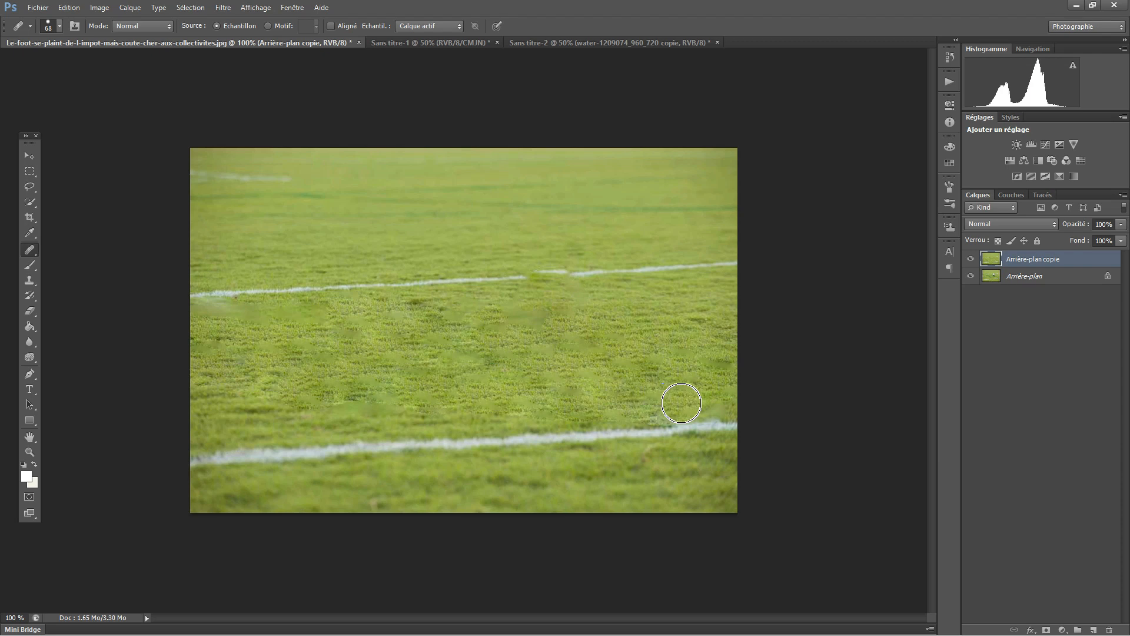
drag(681, 403, 661, 374)
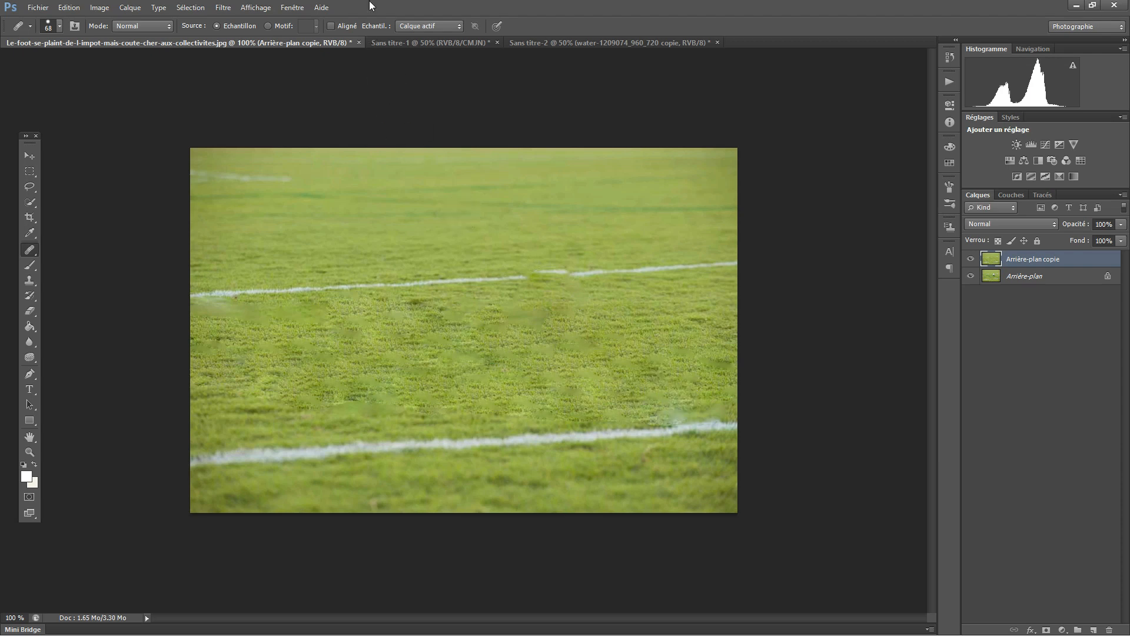
Rasterize the smart object layer "WEB_40552_169 copie" in Sans titre-1 so the Healing Brush can be used on it
click(425, 43)
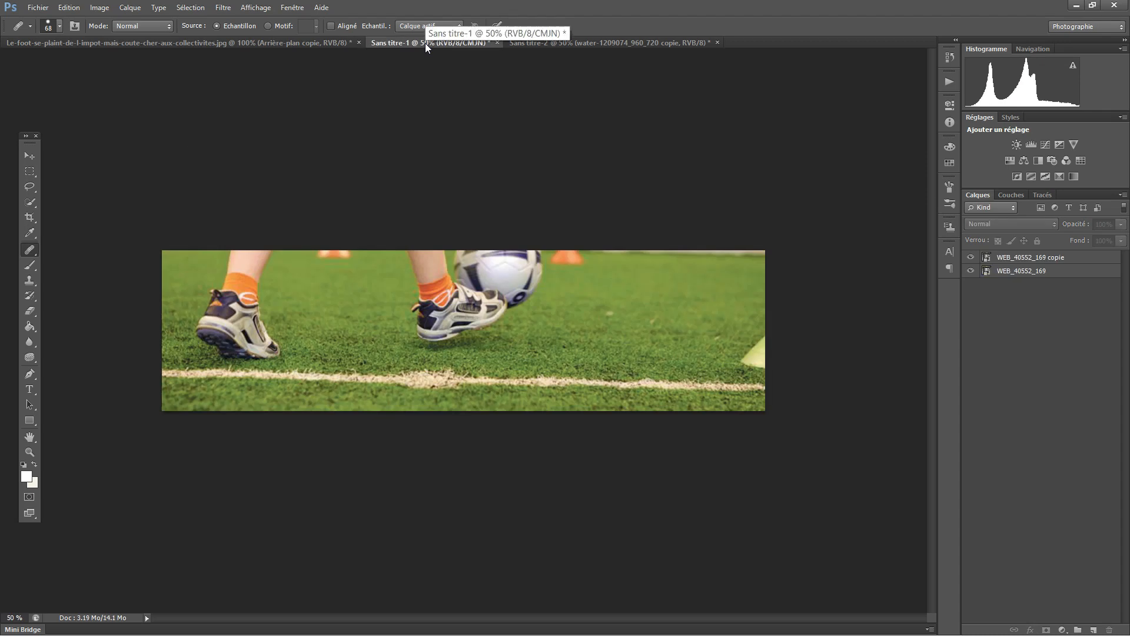
click(1070, 259)
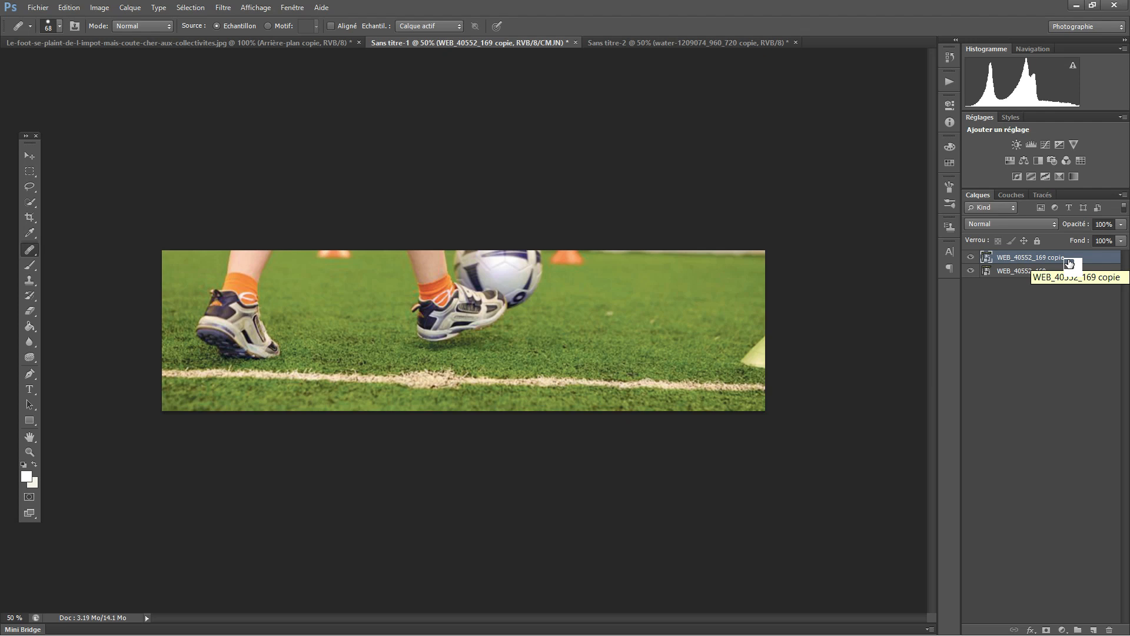
right_click(35, 250)
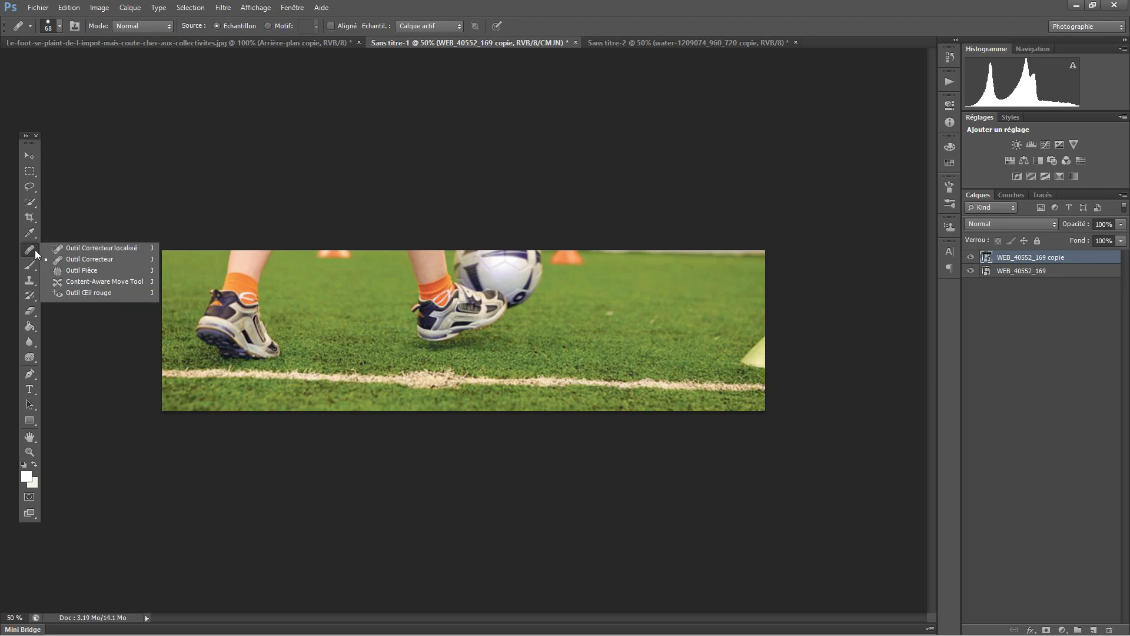
click(115, 259)
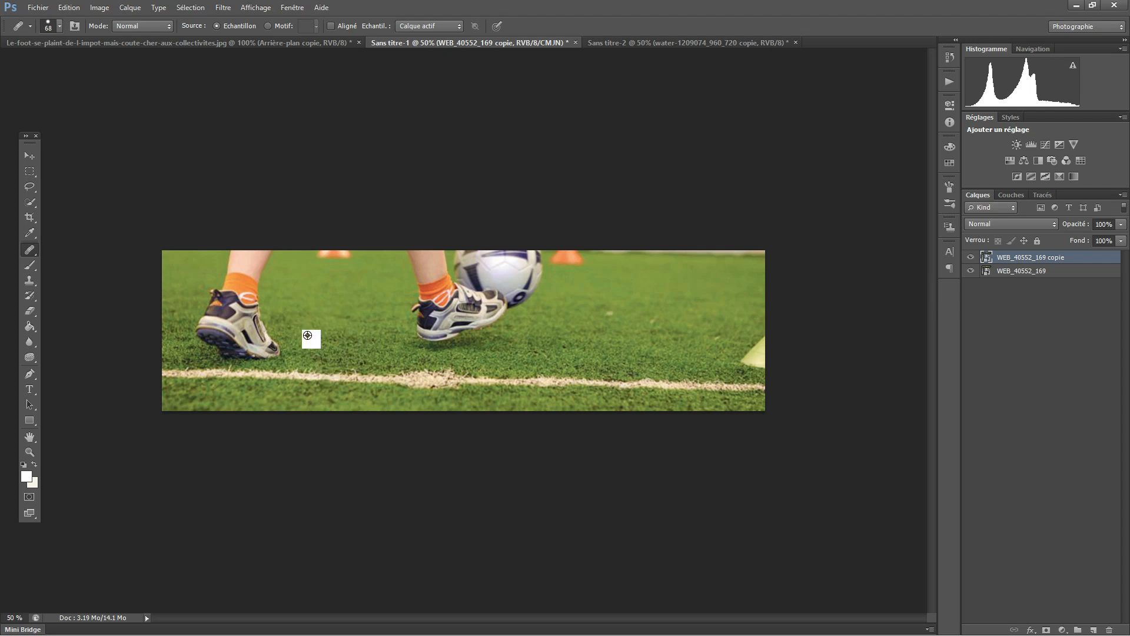
click(283, 349)
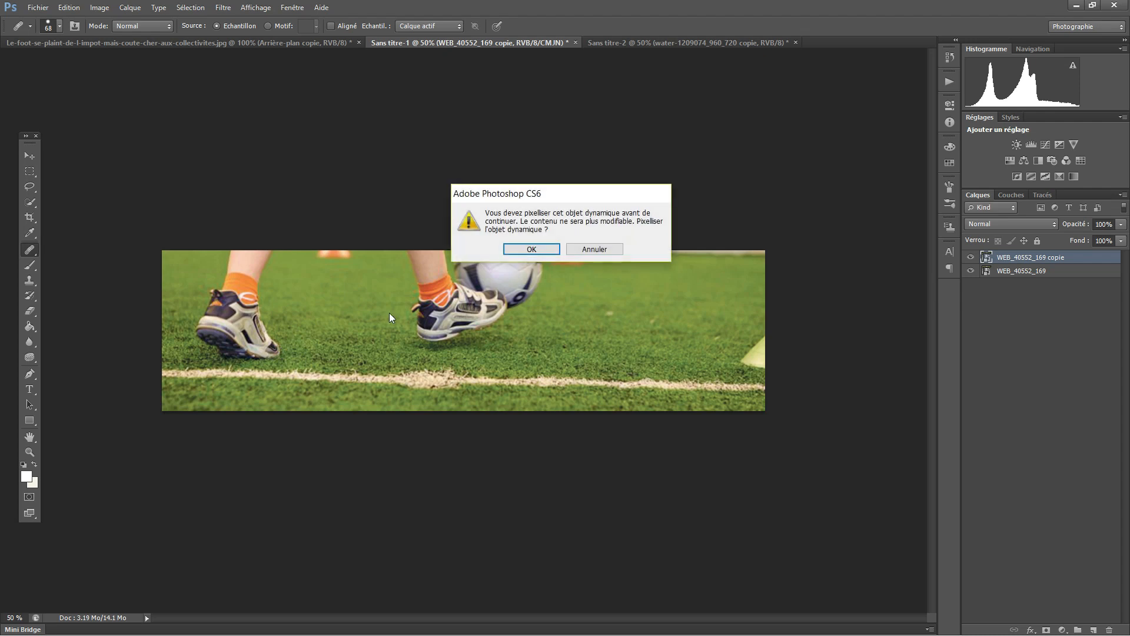
click(521, 250)
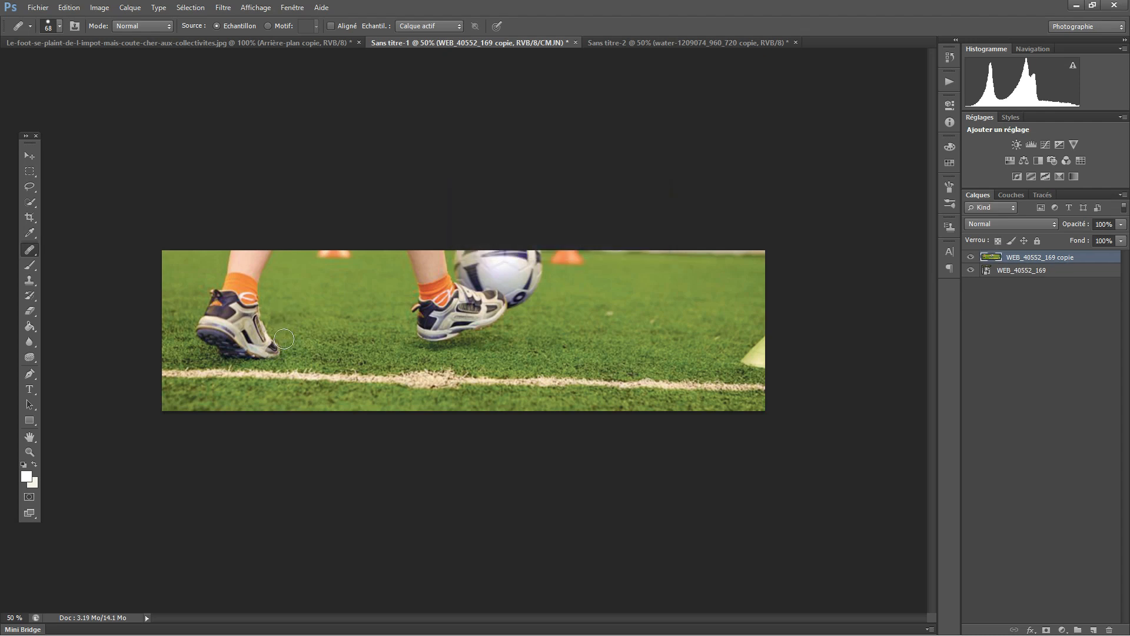
Cover the front of the standing foot's shoe with sampled grass using the Healing Brush, undoing unwanted strokes
mouse_move(276, 344)
mouse_down()
mouse_move(262, 332)
mouse_move(282, 350)
mouse_move(262, 332)
mouse_move(271, 353)
mouse_move(246, 347)
mouse_move(248, 300)
mouse_up()
mouse_move(269, 348)
mouse_down()
mouse_move(258, 316)
mouse_move(270, 344)
mouse_move(257, 348)
mouse_move(245, 326)
mouse_move(322, 343)
mouse_move(319, 362)
mouse_move(280, 362)
mouse_move(212, 327)
mouse_up()
key(ctrl+z)
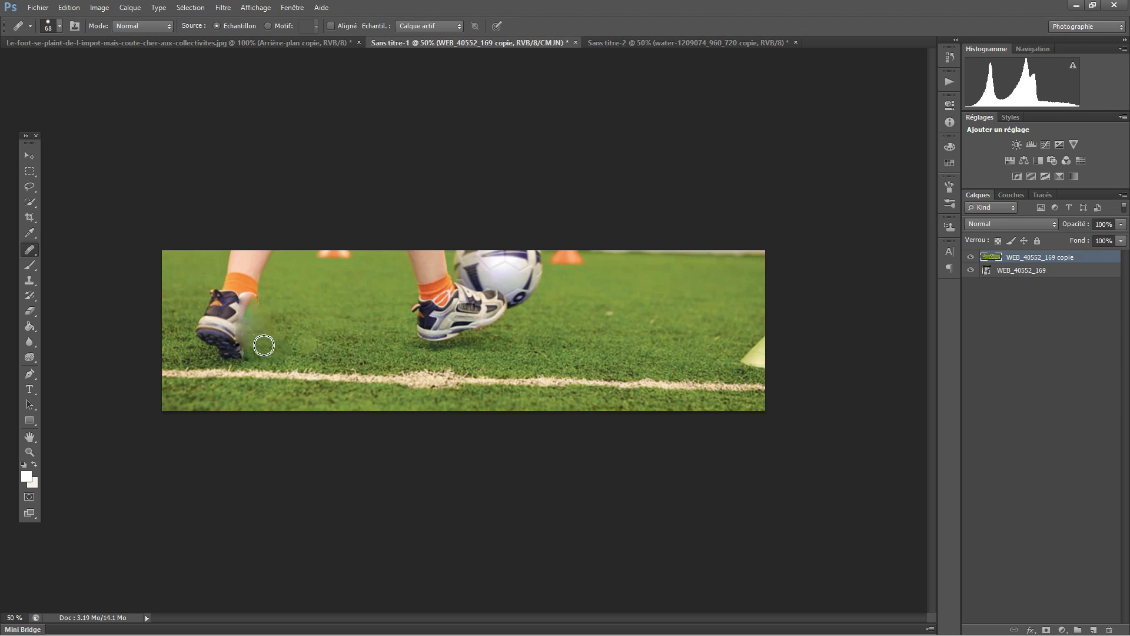
mouse_move(253, 317)
mouse_down()
mouse_move(280, 339)
mouse_move(319, 334)
mouse_move(282, 356)
mouse_move(225, 349)
mouse_move(287, 346)
mouse_move(224, 351)
mouse_up()
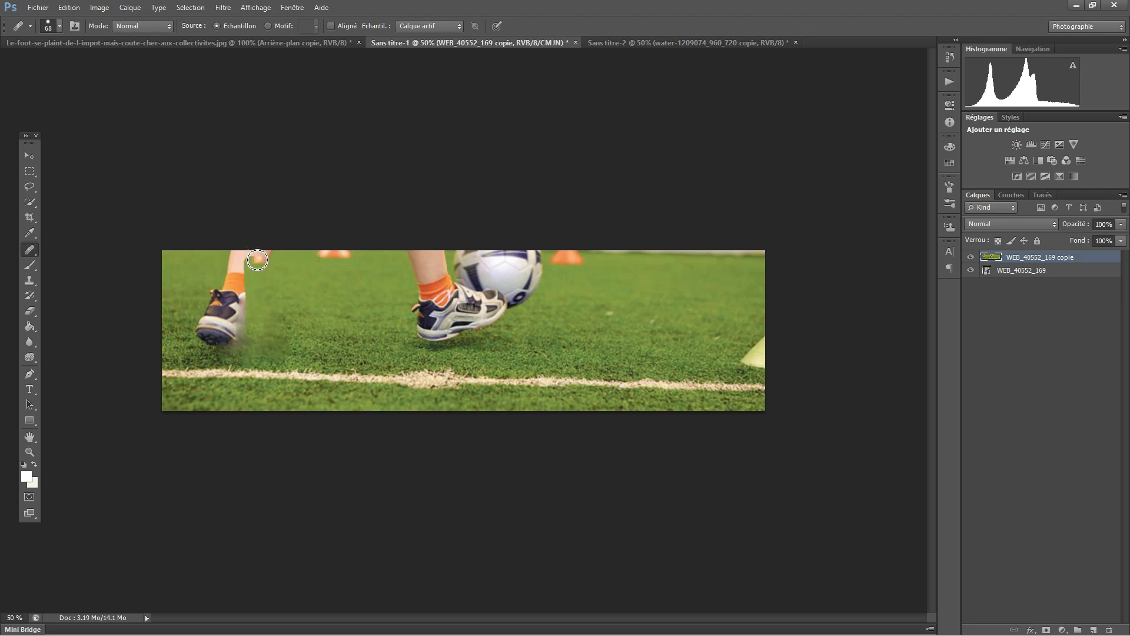
drag(254, 260, 252, 308)
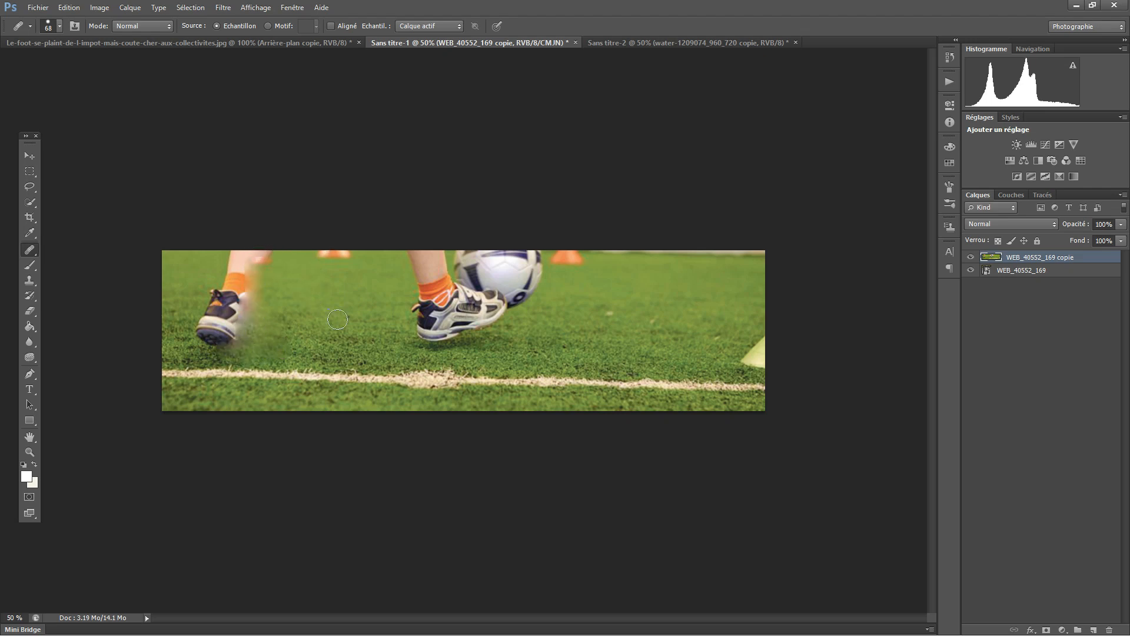
drag(267, 276, 220, 267)
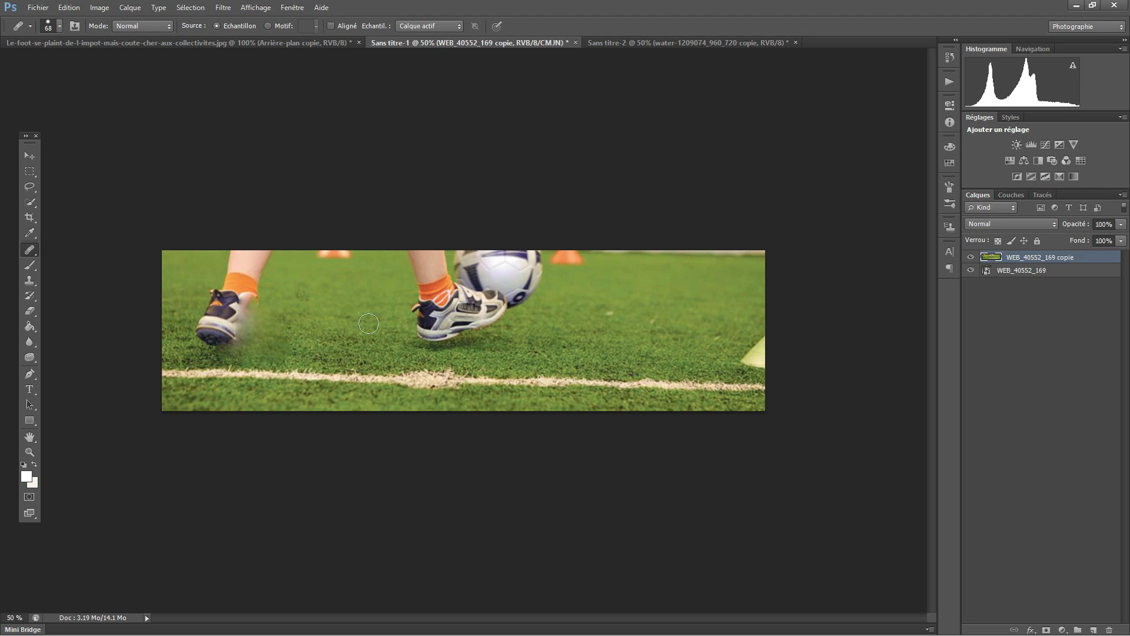
Paint sampled grass over the kicking leg, its sock and the heel of its shoe, undoing the first stroke
mouse_move(421, 329)
mouse_down()
mouse_move(488, 322)
mouse_move(407, 337)
mouse_move(518, 310)
mouse_move(488, 319)
mouse_up()
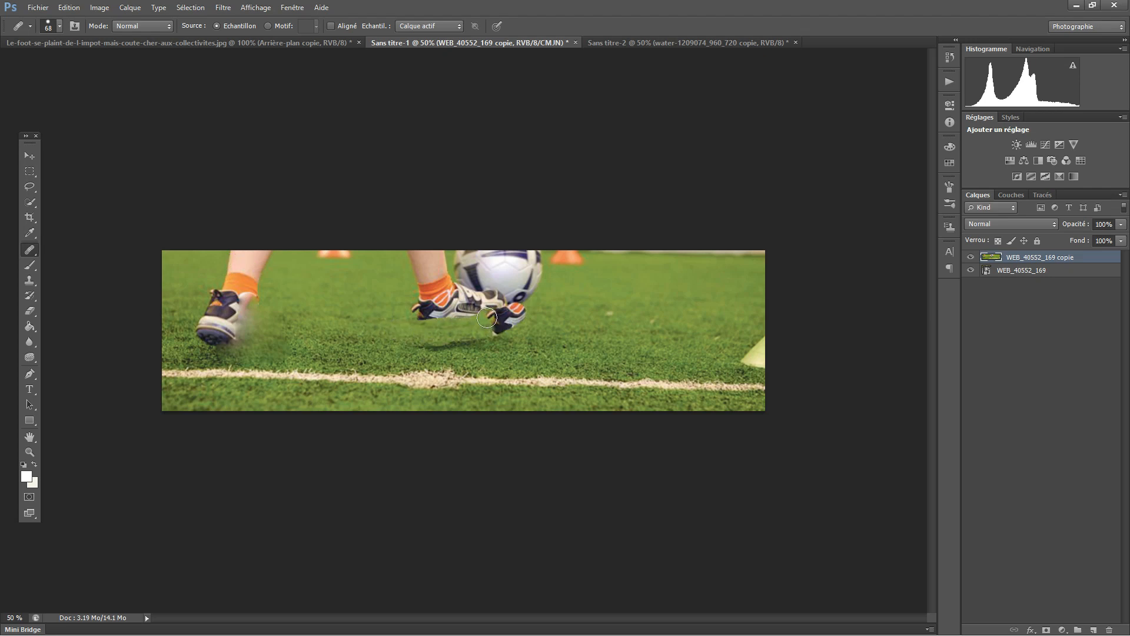
key(ctrl+z)
mouse_move(449, 322)
mouse_down()
mouse_move(408, 326)
mouse_move(449, 325)
mouse_move(415, 307)
mouse_move(448, 303)
mouse_move(430, 285)
mouse_up()
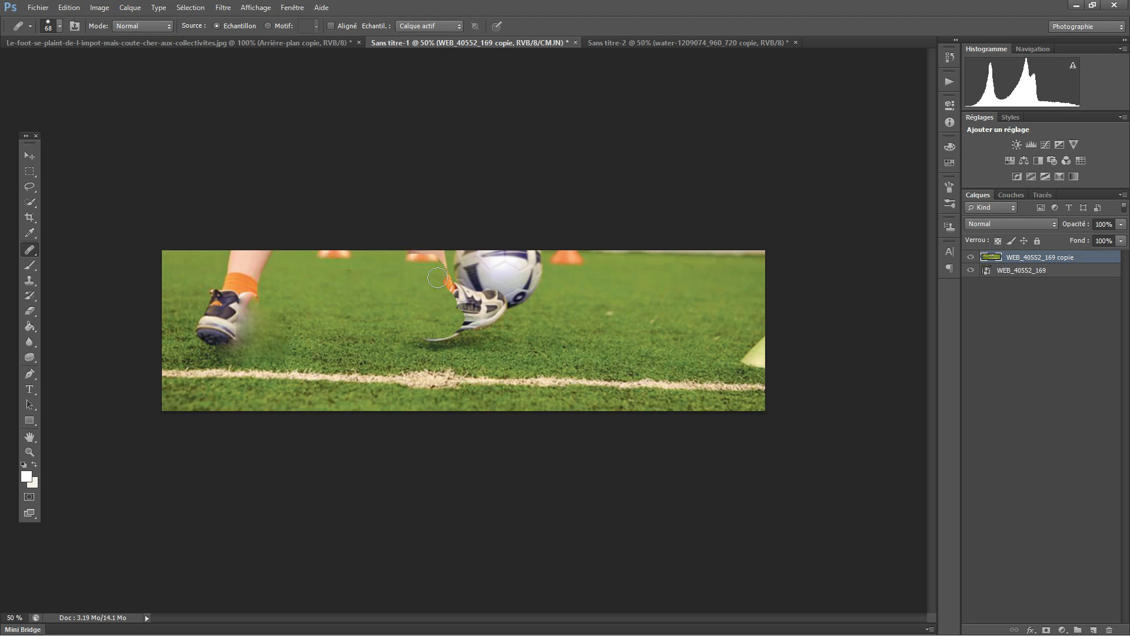
drag(442, 283, 443, 273)
mouse_move(456, 323)
mouse_down()
mouse_move(447, 337)
mouse_move(414, 340)
mouse_up()
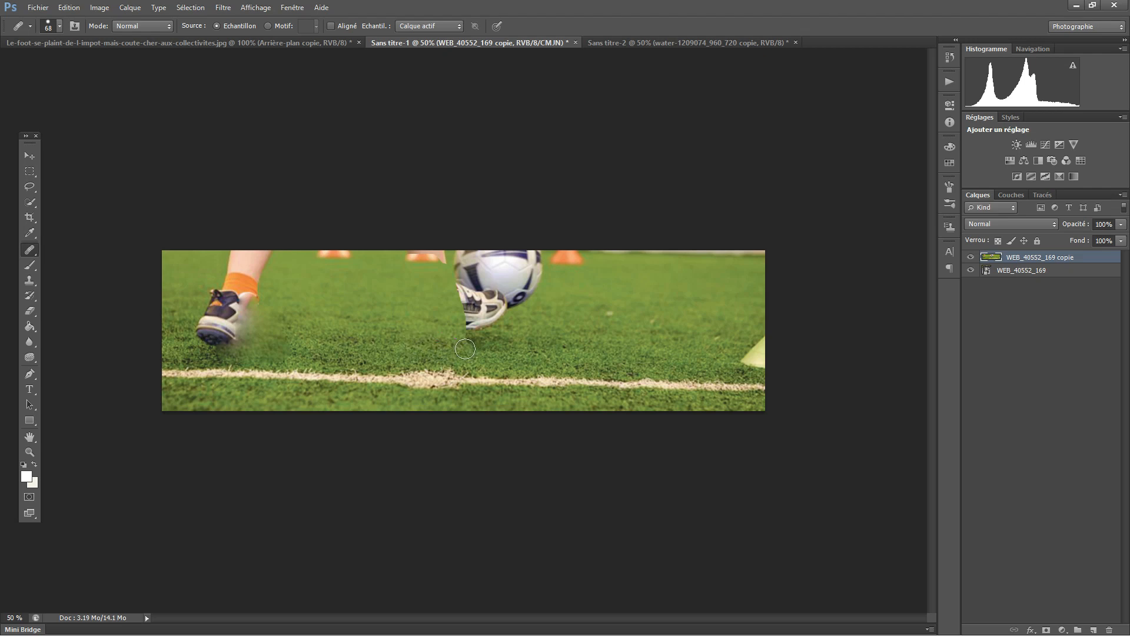
mouse_move(459, 312)
mouse_down()
mouse_move(423, 303)
mouse_move(450, 319)
mouse_move(446, 287)
mouse_move(424, 291)
mouse_move(436, 274)
mouse_move(424, 279)
mouse_move(429, 336)
mouse_move(448, 331)
mouse_move(414, 301)
mouse_move(420, 326)
mouse_move(456, 319)
mouse_move(513, 334)
mouse_move(474, 323)
mouse_up()
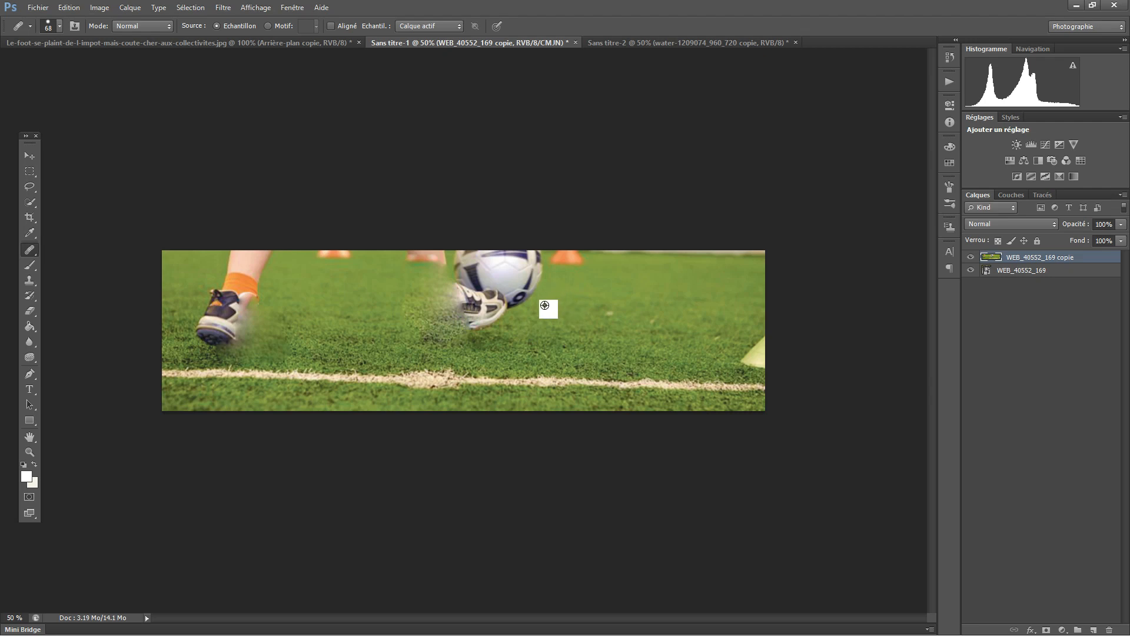
Sample the grass beside the ball and paint over the ball's lower edge with the Healing Brush
alt+click(548, 297)
mouse_move(524, 293)
mouse_down()
mouse_move(519, 264)
mouse_move(540, 271)
mouse_move(486, 329)
mouse_move(512, 310)
mouse_up()
key(ctrl+z)
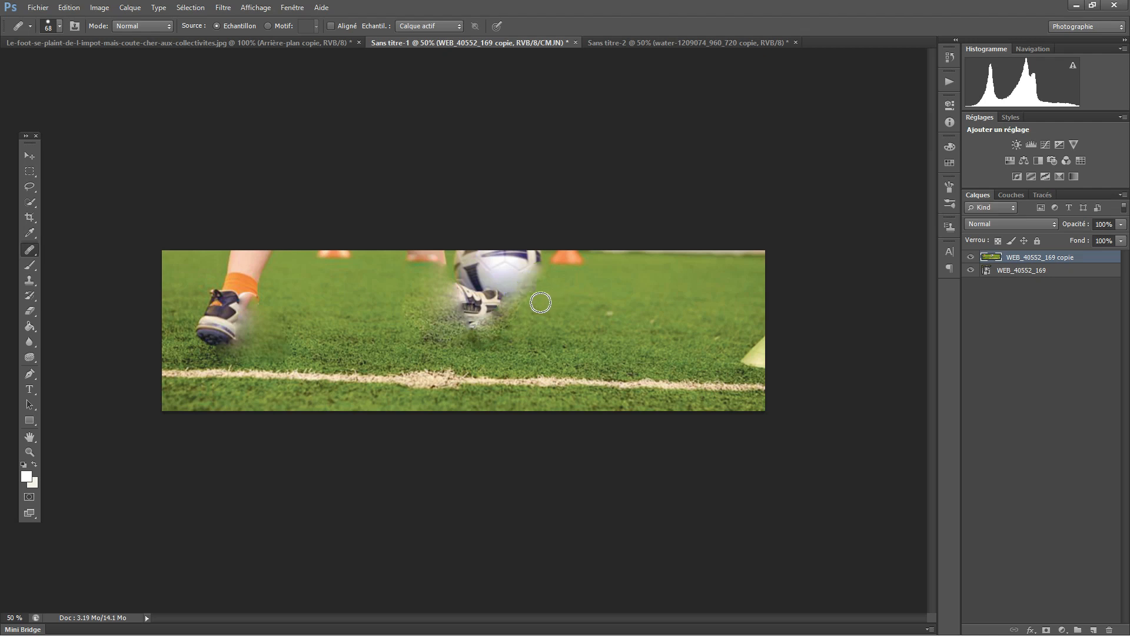
Set the Healing Brush size to 30 and paint over the lower ball and the remaining tip of the shoe
right_click(540, 302)
click(573, 325)
click(535, 320)
mouse_move(509, 308)
mouse_down()
mouse_move(480, 308)
mouse_move(509, 305)
mouse_move(452, 284)
mouse_move(475, 293)
mouse_move(458, 302)
mouse_move(504, 324)
mouse_move(455, 327)
mouse_move(453, 288)
mouse_move(504, 294)
mouse_move(519, 278)
mouse_move(470, 280)
mouse_move(515, 273)
mouse_move(492, 284)
mouse_up()
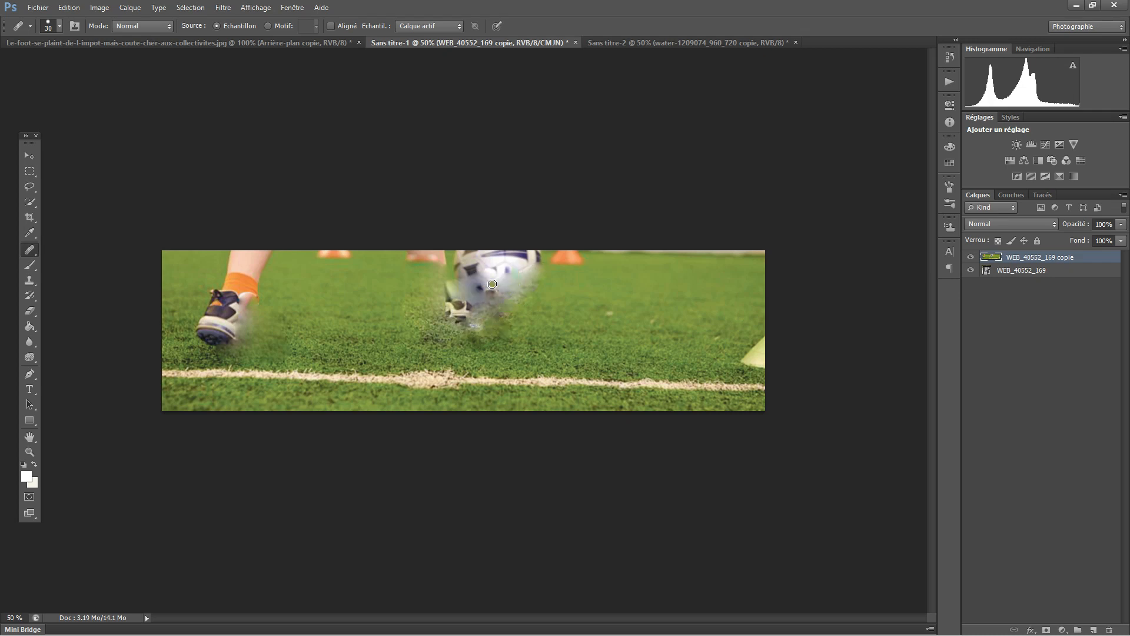
right_click(573, 323)
click(556, 314)
Set the Spot Healing Brush size to 77 and paint over the remaining leg, shoes, ball and cones along the photo's upper edge
right_click(30, 252)
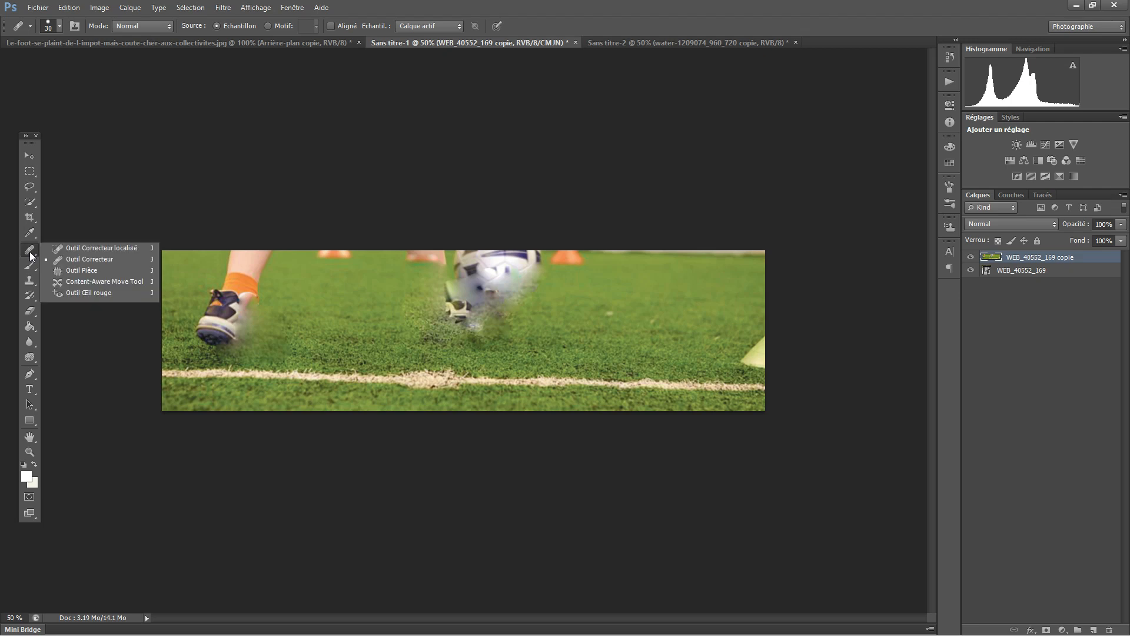
click(61, 250)
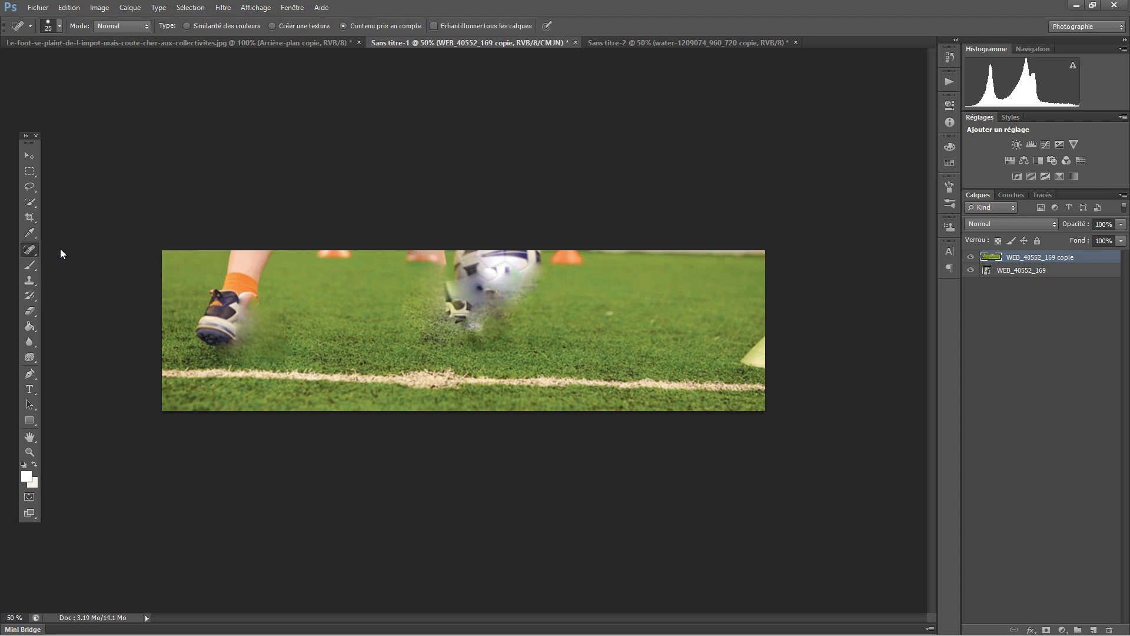
right_click(234, 278)
click(292, 303)
mouse_move(220, 287)
mouse_down()
mouse_move(226, 334)
mouse_move(214, 309)
mouse_move(199, 338)
mouse_move(242, 310)
mouse_move(252, 274)
mouse_move(235, 268)
mouse_move(240, 252)
mouse_move(274, 262)
mouse_move(437, 247)
mouse_move(500, 272)
mouse_move(484, 255)
mouse_move(534, 259)
mouse_move(482, 287)
mouse_move(476, 274)
mouse_move(455, 285)
mouse_move(447, 307)
mouse_move(457, 313)
mouse_move(472, 290)
mouse_move(472, 314)
mouse_move(533, 270)
mouse_move(498, 309)
mouse_move(459, 311)
mouse_move(461, 302)
mouse_move(579, 258)
mouse_move(548, 259)
mouse_up()
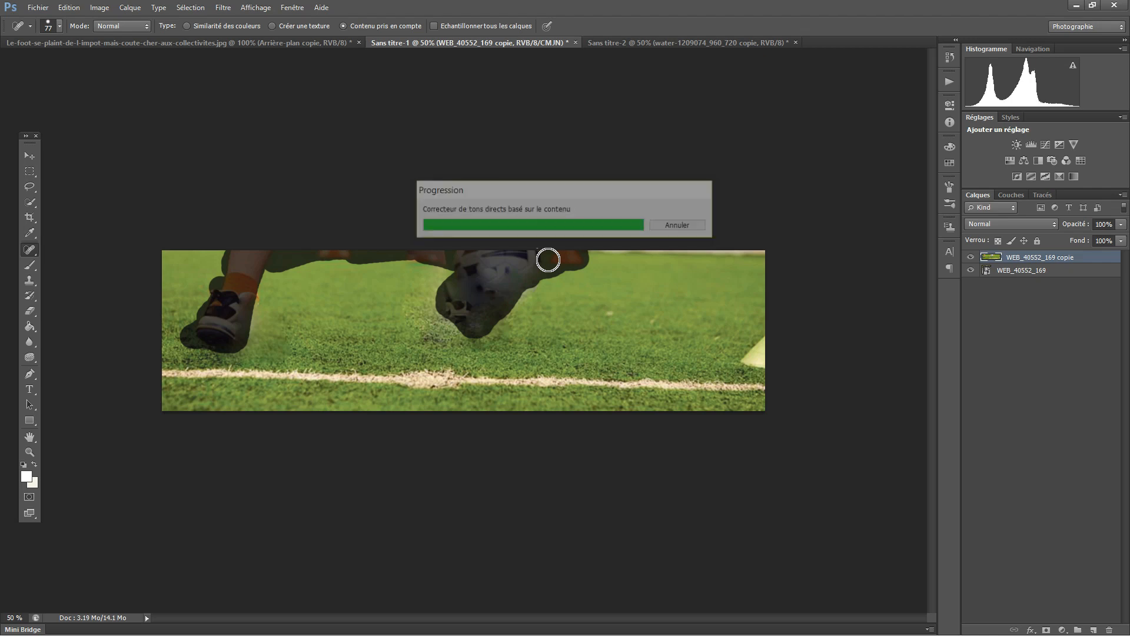
mouse_move(536, 262)
mouse_down()
mouse_move(482, 264)
mouse_move(518, 276)
mouse_move(473, 275)
mouse_move(498, 294)
mouse_move(431, 254)
mouse_move(572, 246)
mouse_move(514, 294)
mouse_move(462, 280)
mouse_up()
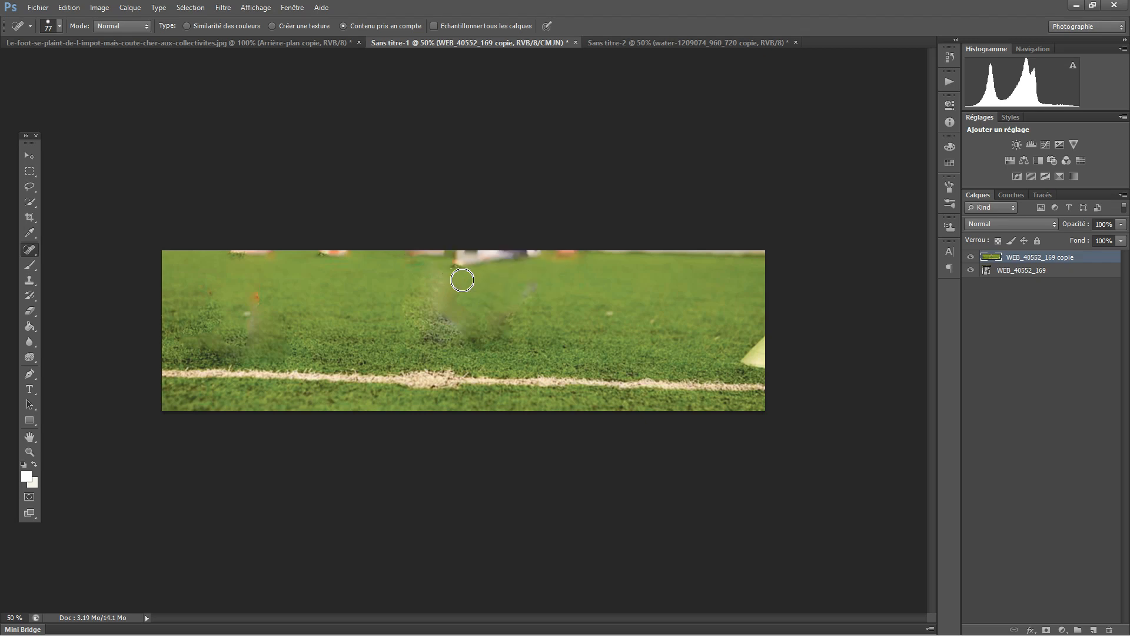
mouse_move(466, 265)
mouse_down()
mouse_move(571, 257)
mouse_move(447, 242)
mouse_move(418, 242)
mouse_move(449, 253)
mouse_move(431, 258)
mouse_move(247, 253)
mouse_up()
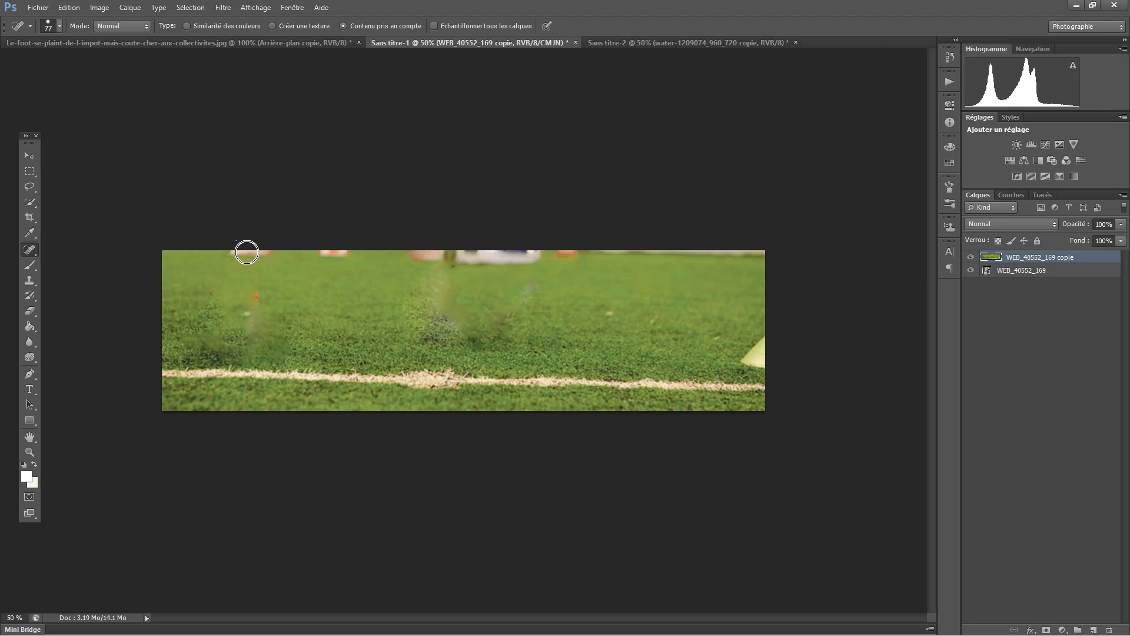
Switch to the Sans titre-2 photo and, with the Clone Stamp, rasterize the smart object layer water-1209074_960_720 copie
click(636, 39)
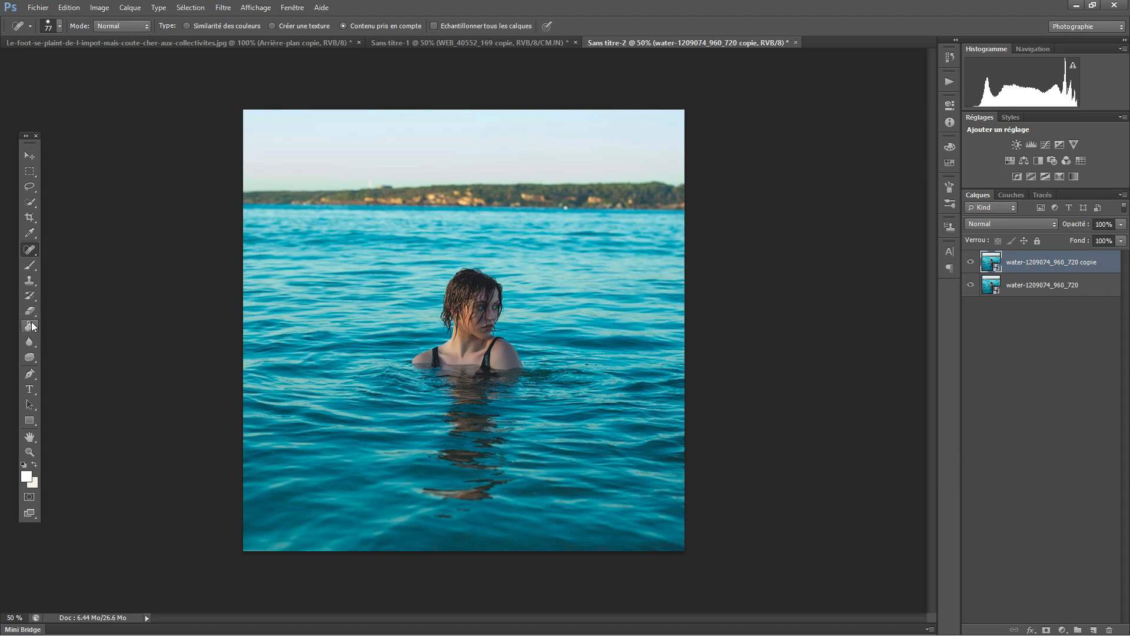
click(29, 281)
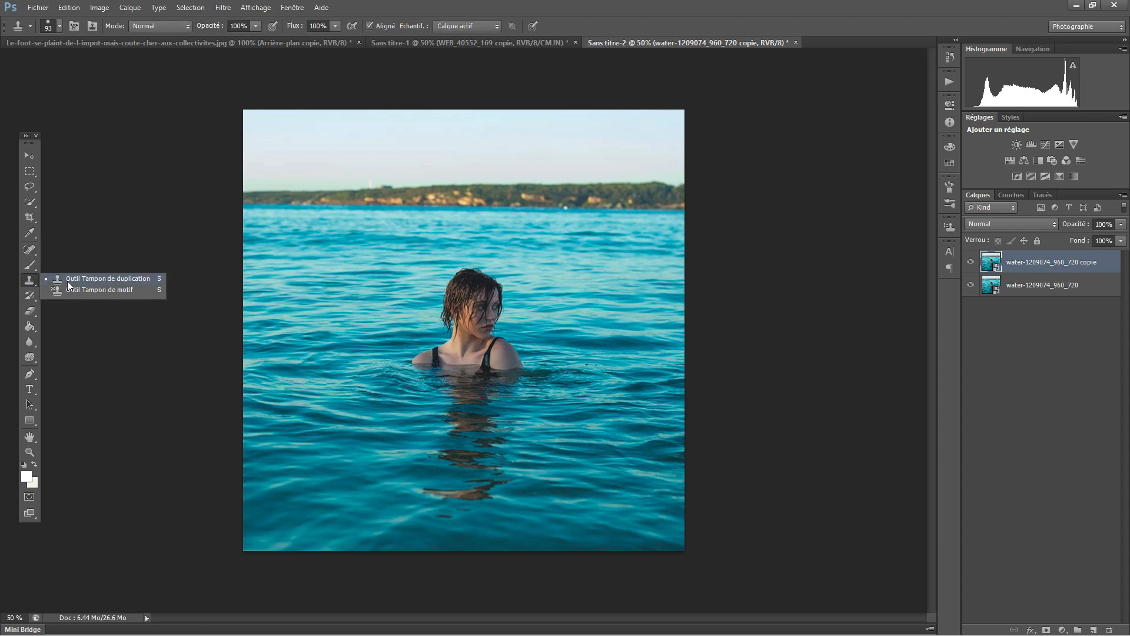
click(67, 280)
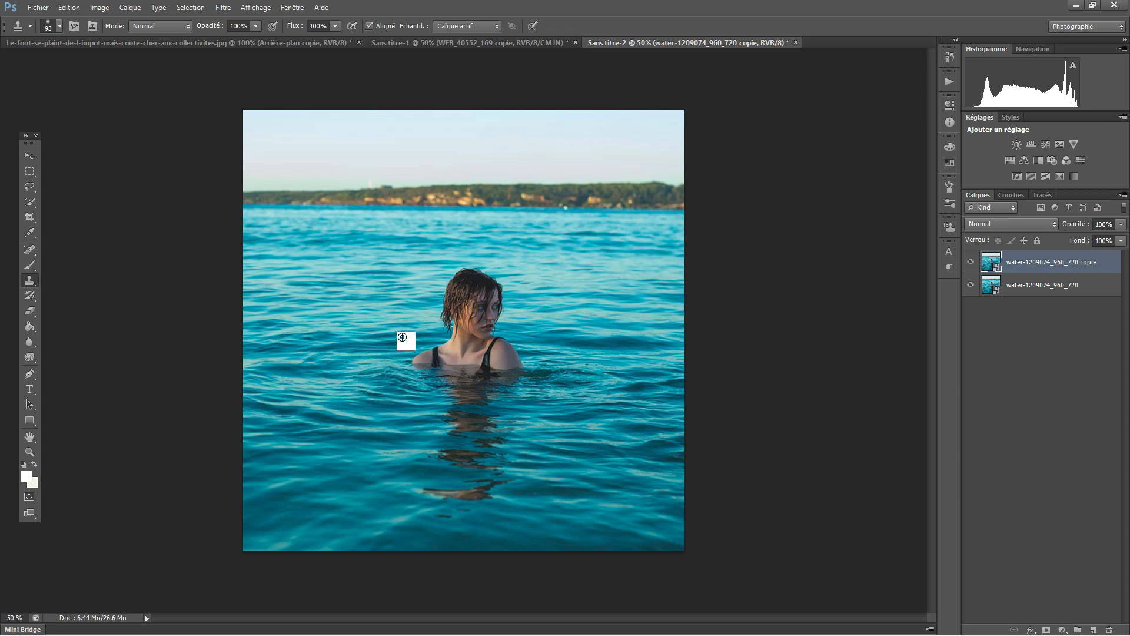
click(412, 367)
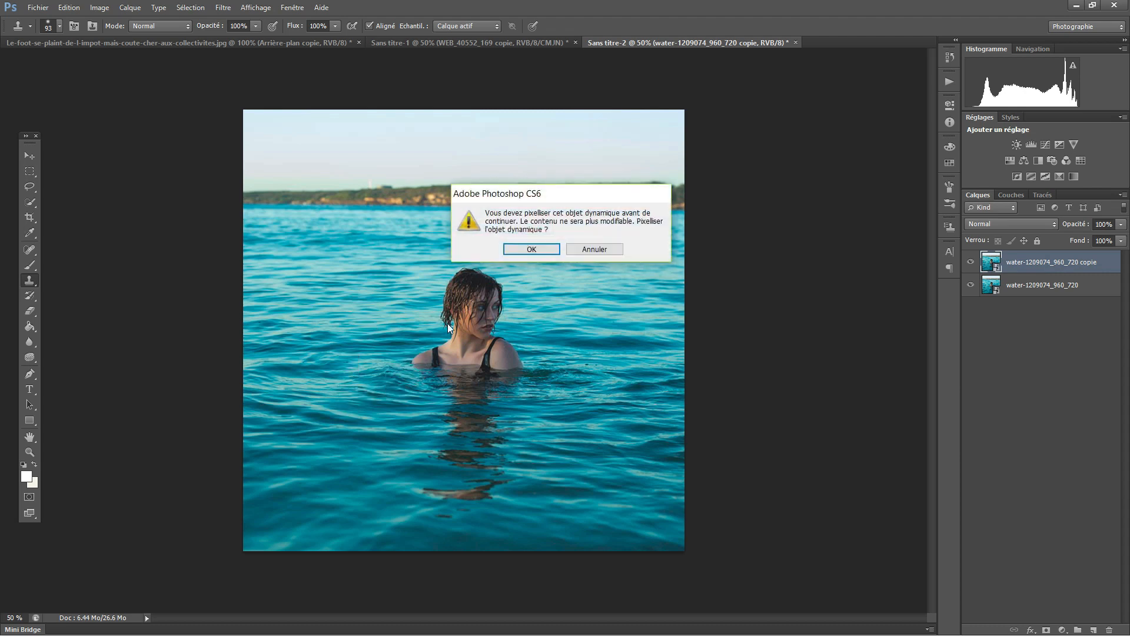
click(529, 250)
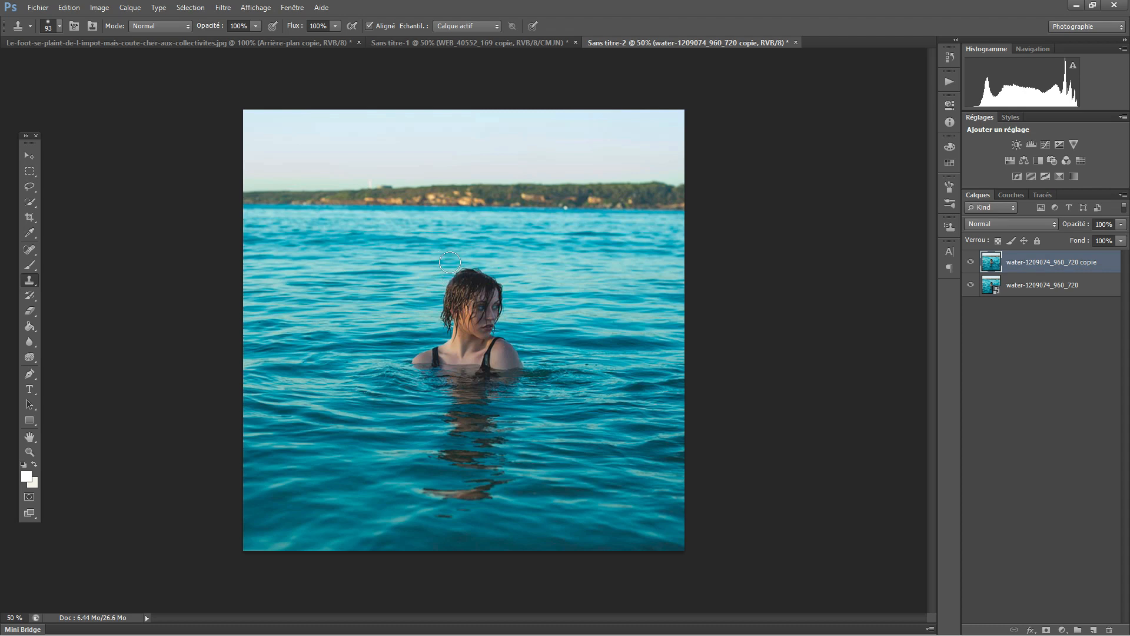
Clone water over the back of the woman's head with the Clone Stamp, undoing the strokes that duplicate her head
drag(450, 267, 528, 322)
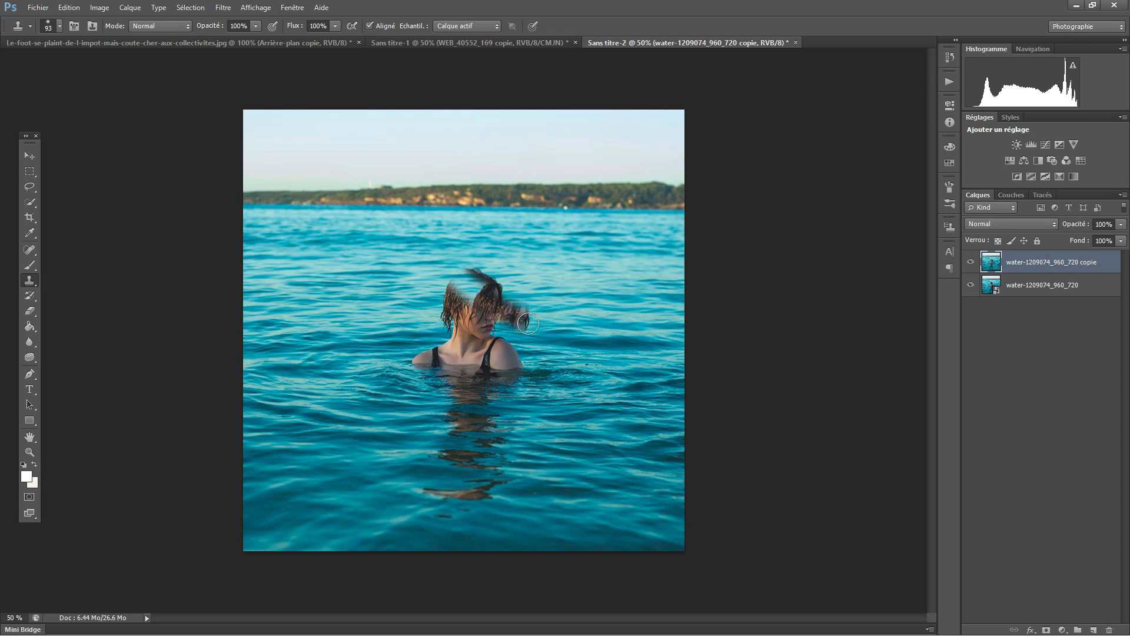
key(ctrl+z)
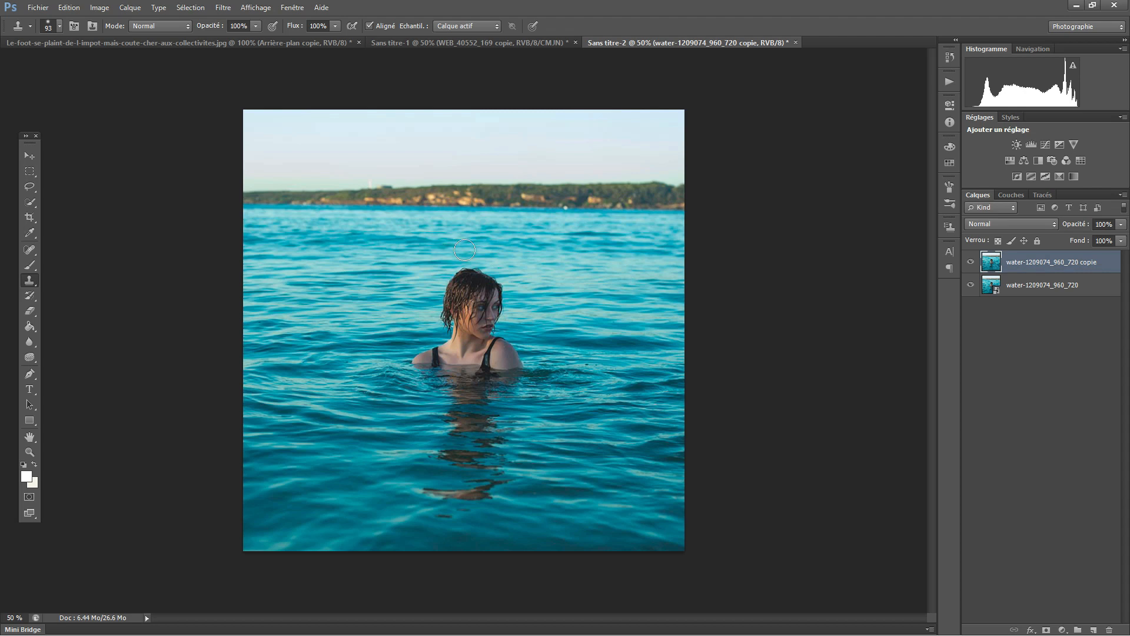
mouse_move(457, 250)
mouse_down()
mouse_move(449, 329)
mouse_move(447, 301)
mouse_up()
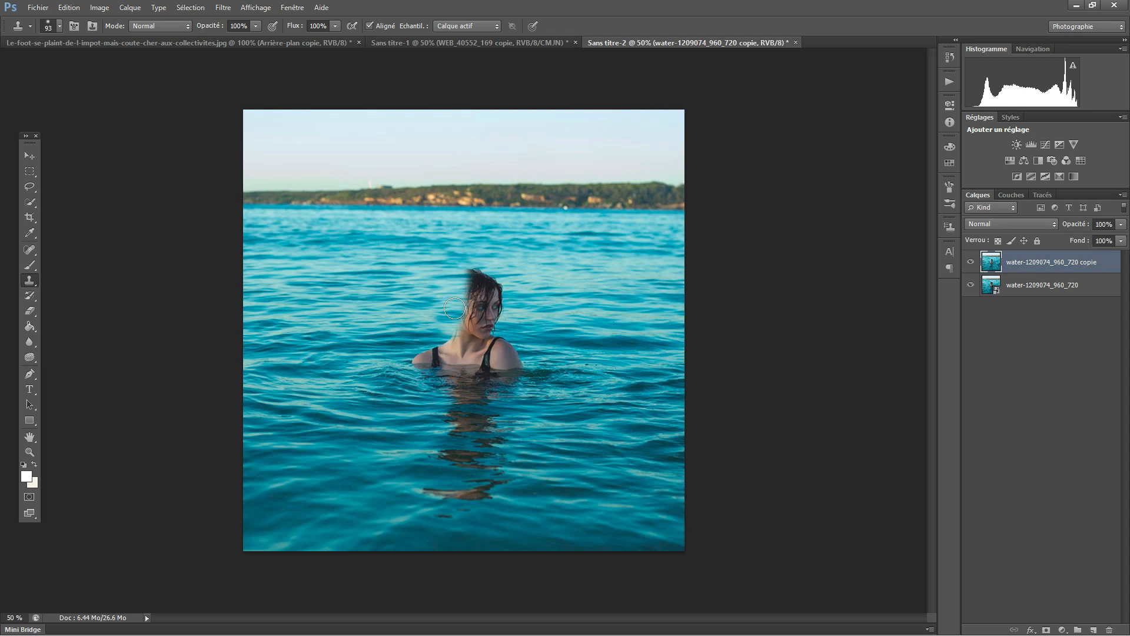
mouse_move(455, 308)
mouse_down()
mouse_move(541, 313)
mouse_move(497, 316)
mouse_move(511, 333)
mouse_up()
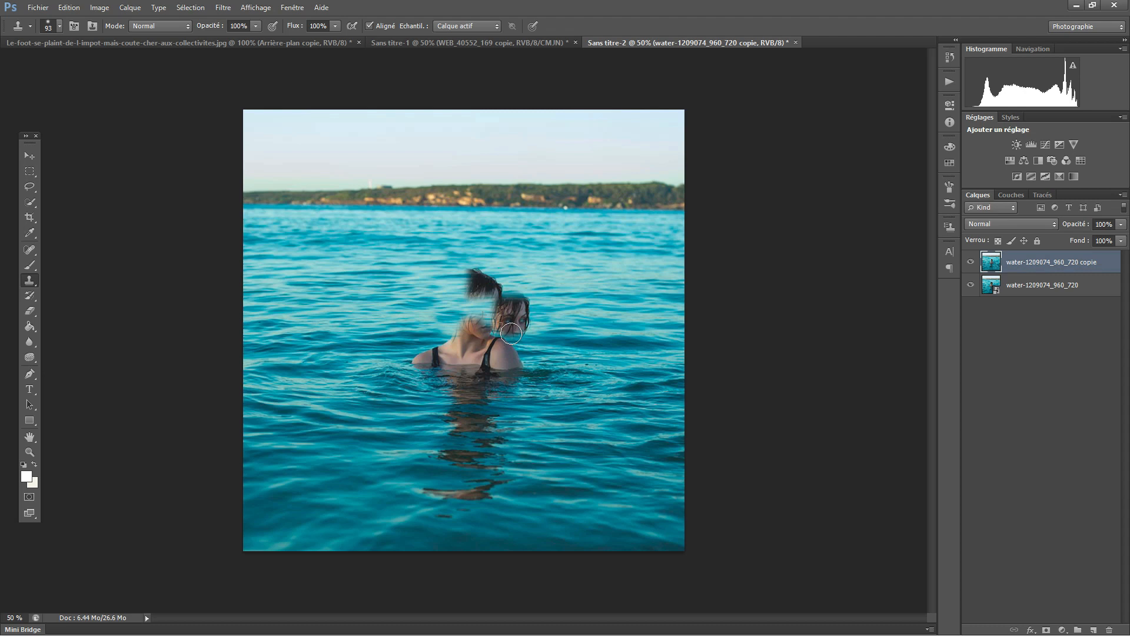
key(ctrl+alt+z)
key(ctrl+alt+z)
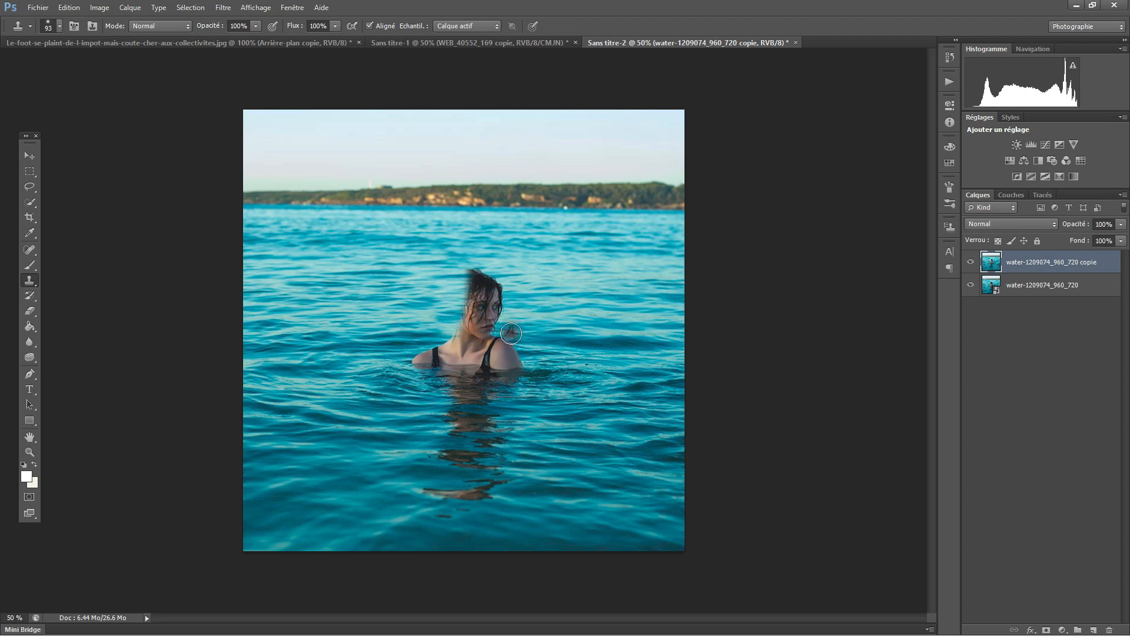
Clone water over the woman's shoulder behind her head and over more of her hair and neck
mouse_move(411, 351)
mouse_down()
mouse_move(421, 380)
mouse_move(440, 352)
mouse_up()
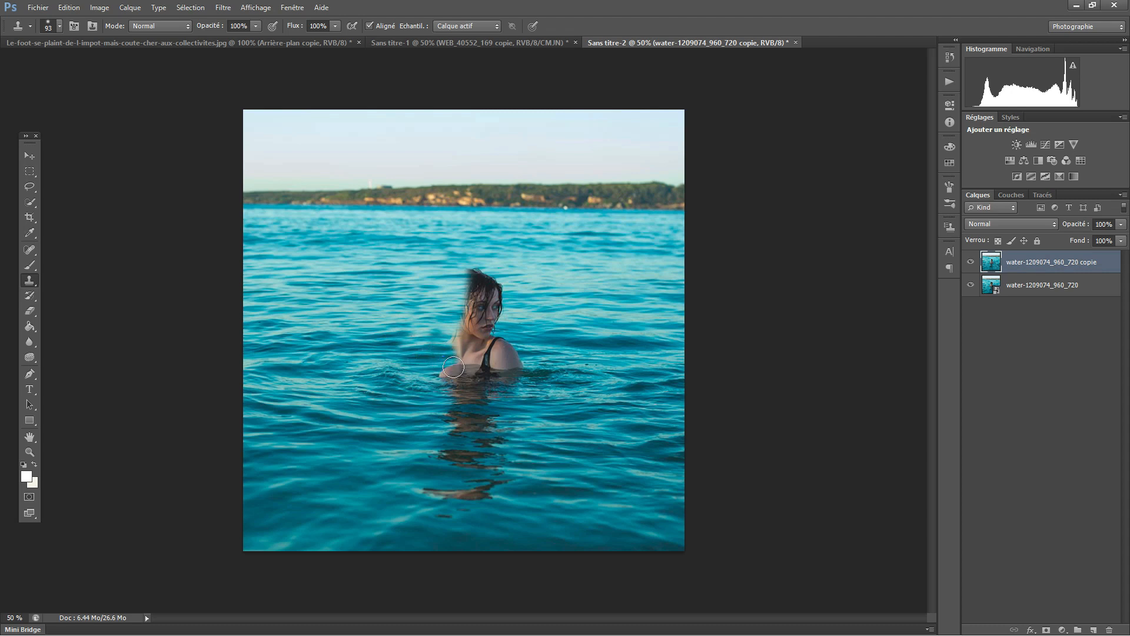
drag(435, 338, 419, 369)
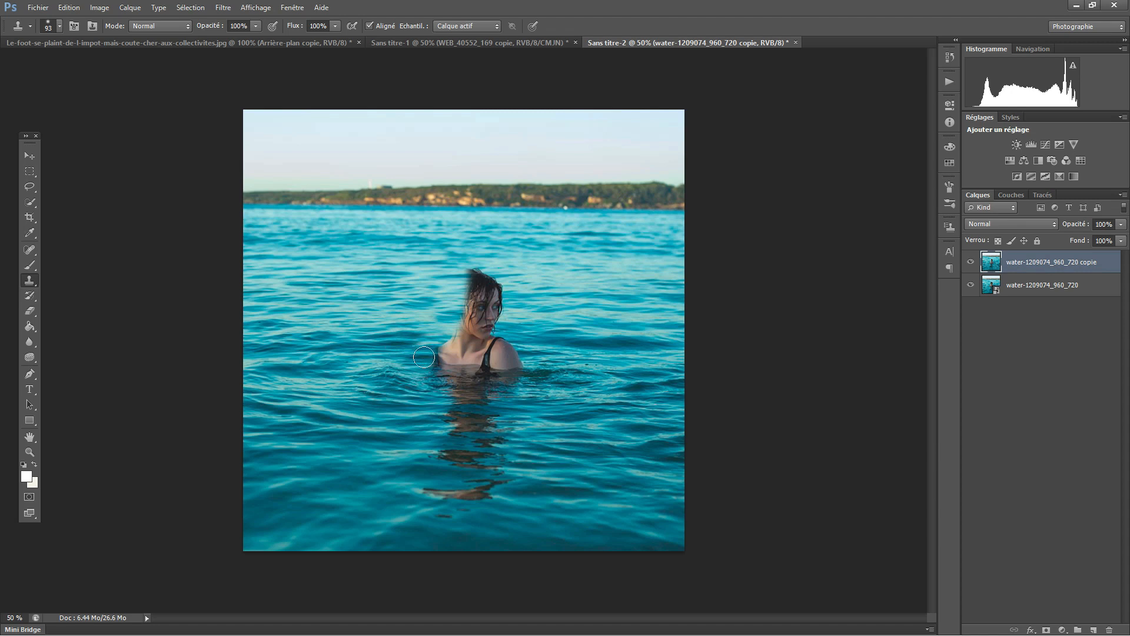
drag(459, 326, 466, 300)
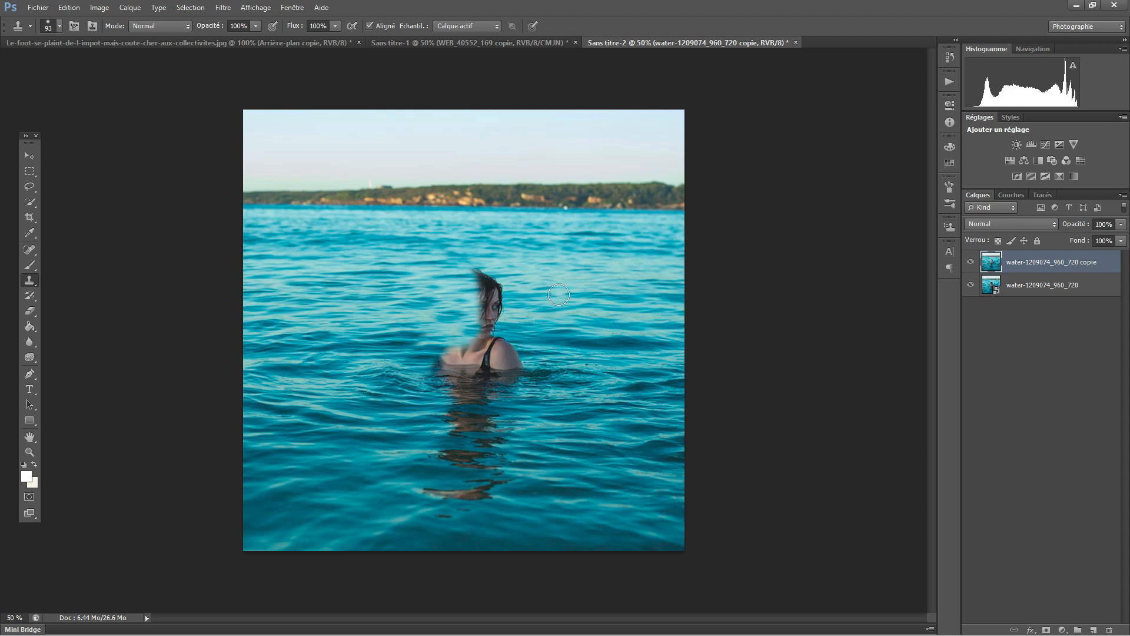
Sample water beside the woman's face and above her neck, and clone it over the rest of her head
alt+click(531, 309)
mouse_move(492, 284)
mouse_down()
mouse_move(486, 295)
mouse_move(497, 288)
mouse_move(477, 278)
mouse_move(485, 309)
mouse_move(497, 303)
mouse_move(487, 325)
mouse_move(478, 318)
mouse_move(500, 316)
mouse_move(481, 274)
mouse_move(502, 295)
mouse_move(486, 301)
mouse_move(500, 312)
mouse_up()
right_click(538, 310)
click(513, 301)
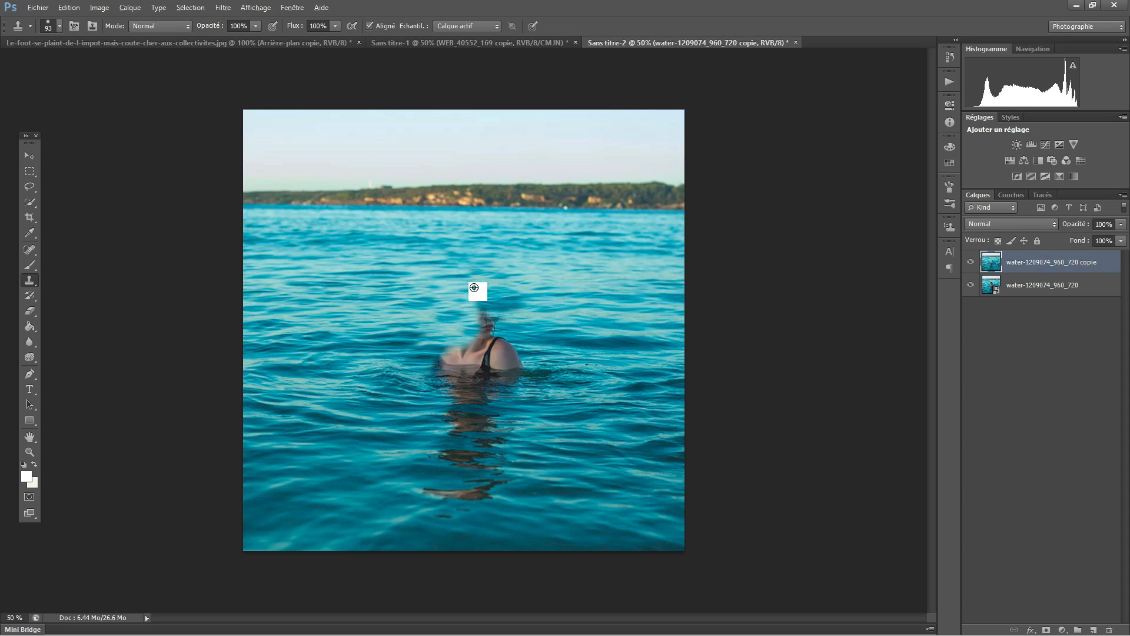
alt+click(485, 294)
mouse_move(486, 306)
mouse_down()
mouse_move(477, 301)
mouse_move(480, 327)
mouse_up()
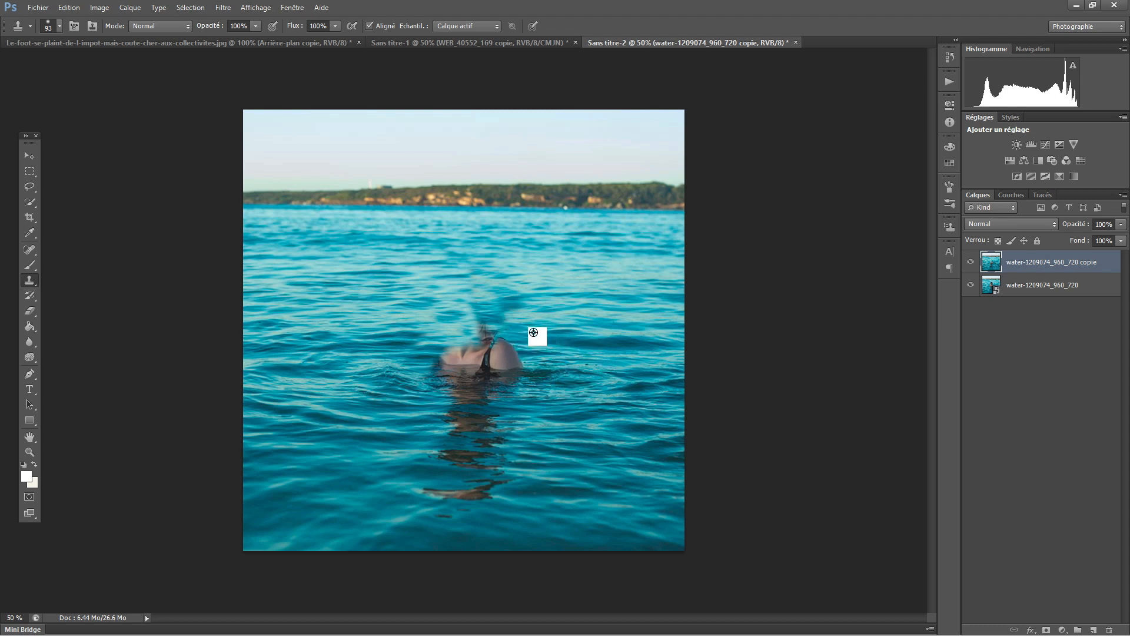
Clone freshly sampled water over the woman's shoulders and the waterline beside them, undoing an unwanted stroke
mouse_move(510, 340)
mouse_down()
mouse_move(502, 369)
mouse_move(498, 348)
mouse_move(473, 370)
mouse_move(463, 360)
mouse_up()
key(ctrl+z)
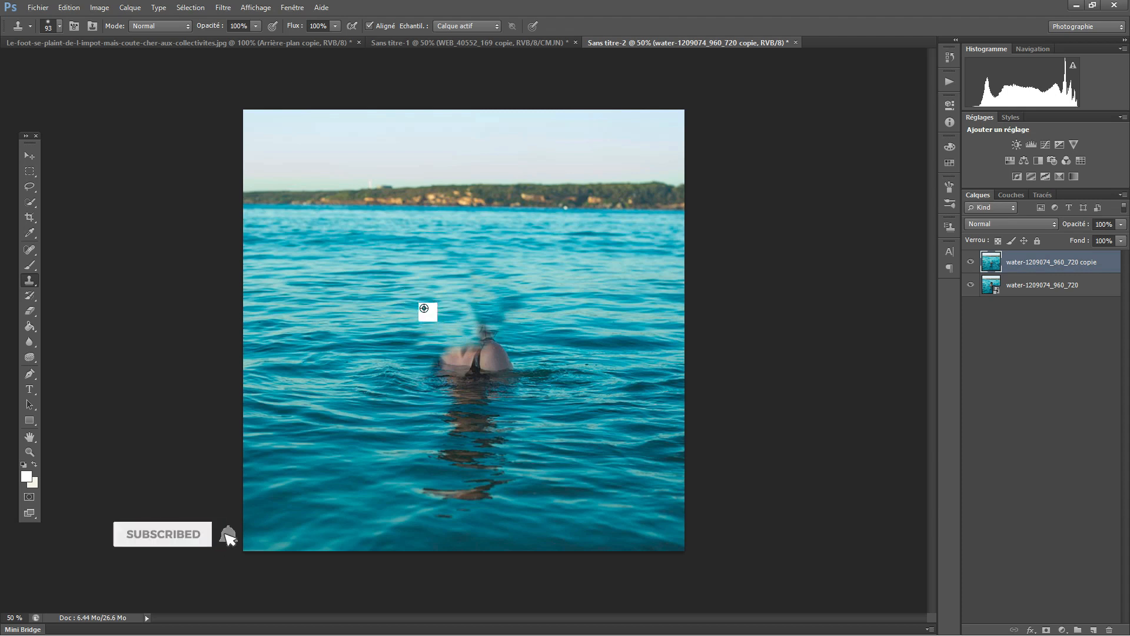
alt+click(422, 320)
mouse_move(474, 342)
mouse_down()
mouse_move(490, 324)
mouse_move(487, 354)
mouse_move(453, 342)
mouse_move(397, 366)
mouse_up()
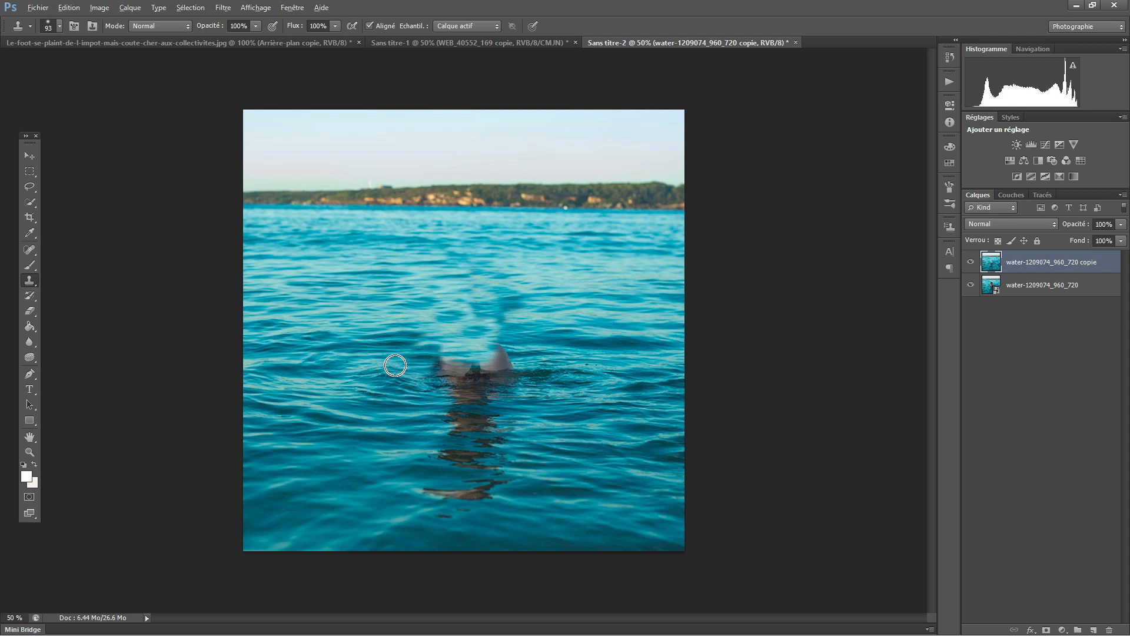
alt+click(420, 380)
mouse_move(422, 371)
mouse_down()
mouse_move(444, 378)
mouse_move(429, 374)
mouse_move(440, 368)
mouse_up()
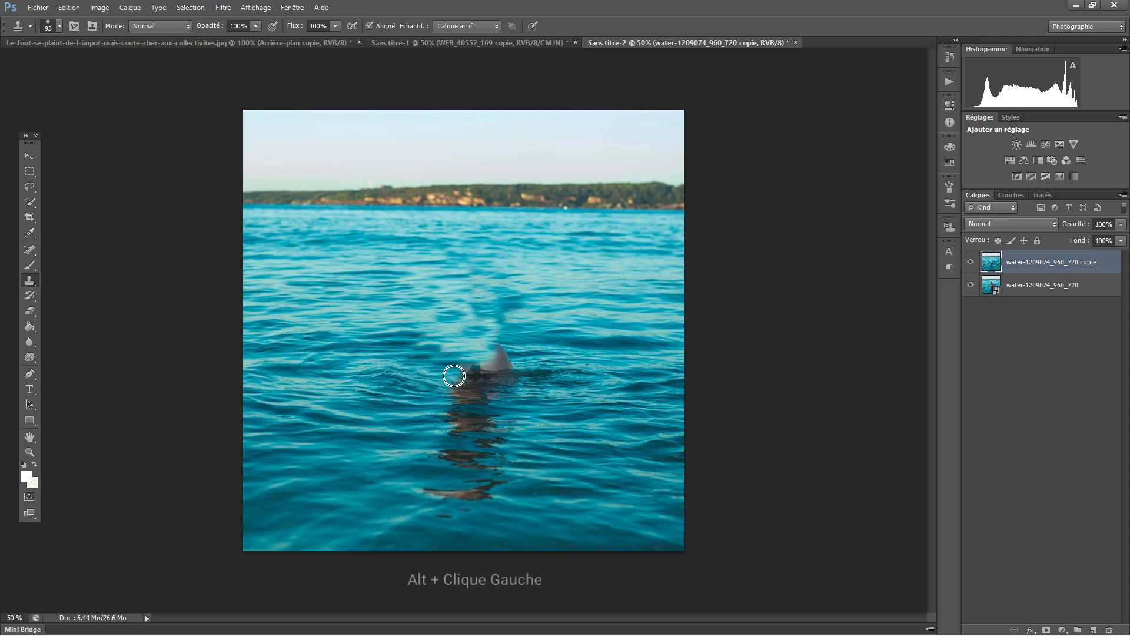
Sample water on both sides of the reflection and clone it over the reflection's edges and the last of the shoulder
alt+click(531, 418)
mouse_move(547, 366)
mouse_down()
mouse_move(505, 350)
mouse_move(510, 373)
mouse_move(457, 389)
mouse_move(469, 403)
mouse_move(454, 416)
mouse_move(496, 432)
mouse_move(486, 436)
mouse_move(497, 477)
mouse_move(477, 492)
mouse_move(444, 489)
mouse_move(442, 512)
mouse_move(468, 474)
mouse_up()
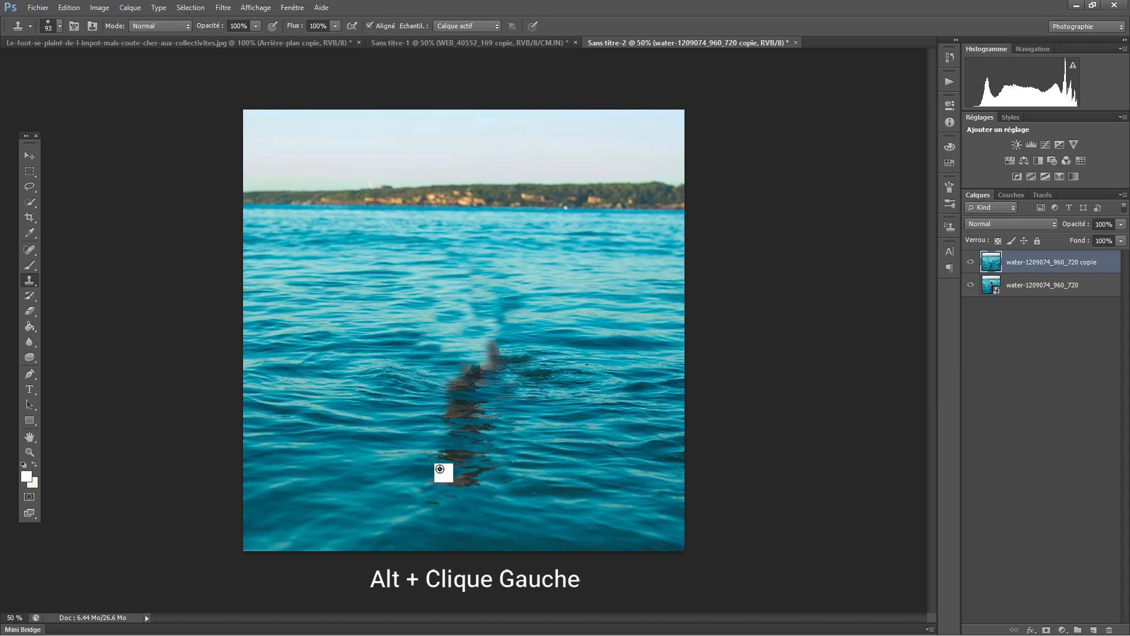
alt+click(397, 448)
mouse_move(408, 475)
mouse_down()
mouse_move(475, 482)
mouse_move(459, 476)
mouse_move(476, 477)
mouse_move(458, 471)
mouse_move(455, 445)
mouse_move(442, 456)
mouse_move(466, 438)
mouse_move(470, 406)
mouse_up()
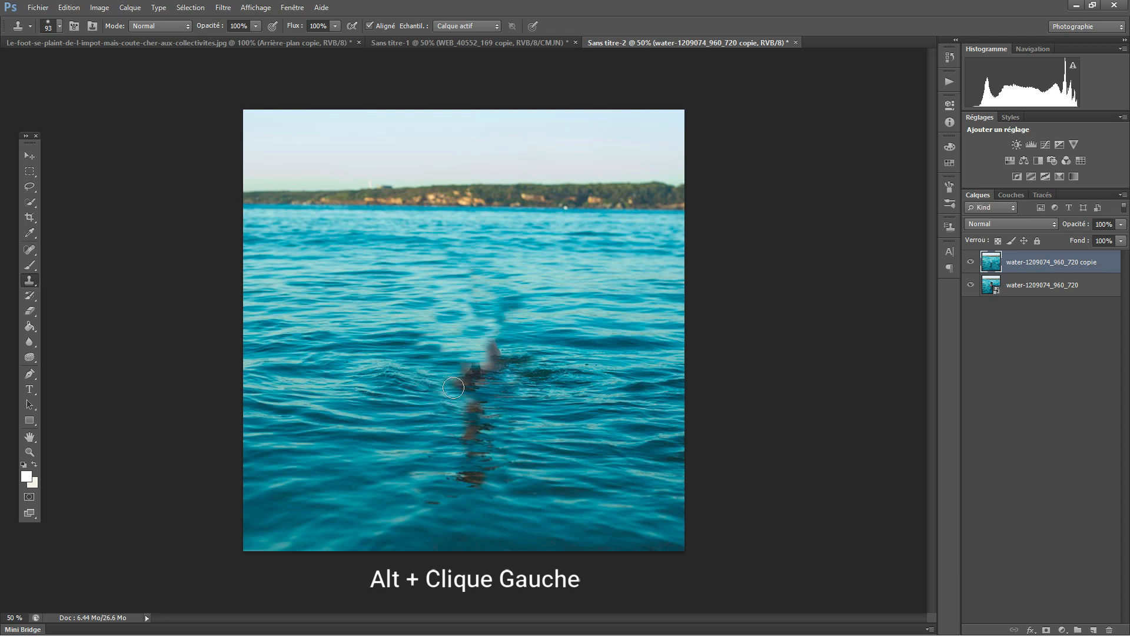
drag(479, 378, 471, 371)
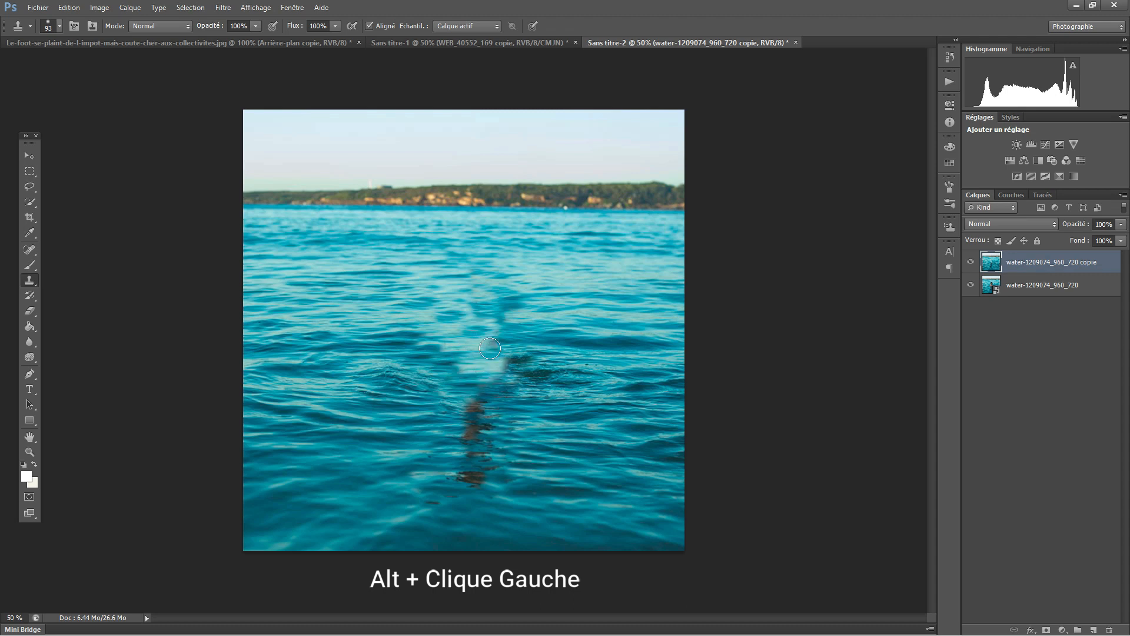
mouse_move(474, 300)
mouse_down()
mouse_move(524, 359)
mouse_move(532, 391)
mouse_move(512, 371)
mouse_move(540, 386)
mouse_move(499, 391)
mouse_move(545, 383)
mouse_move(498, 392)
mouse_move(464, 417)
mouse_move(449, 408)
mouse_up()
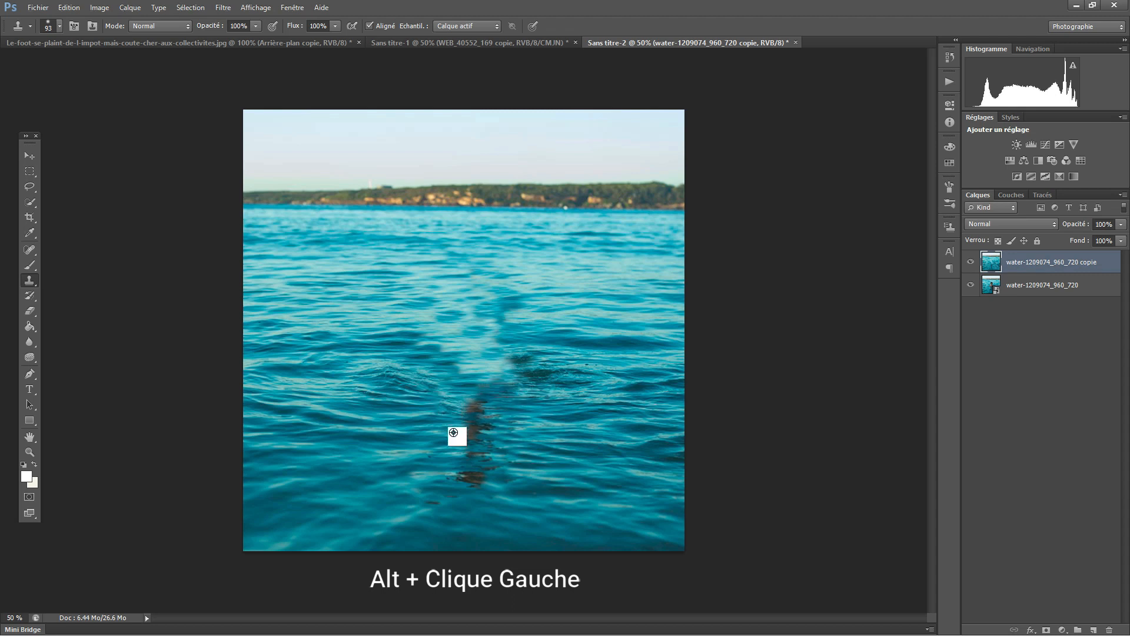
Clone sampled water over the remaining dark reflection, and toggle the retouched layer's visibility to compare it with the original
alt+click(457, 424)
mouse_move(469, 432)
mouse_down()
mouse_move(461, 441)
mouse_move(478, 480)
mouse_move(460, 481)
mouse_up()
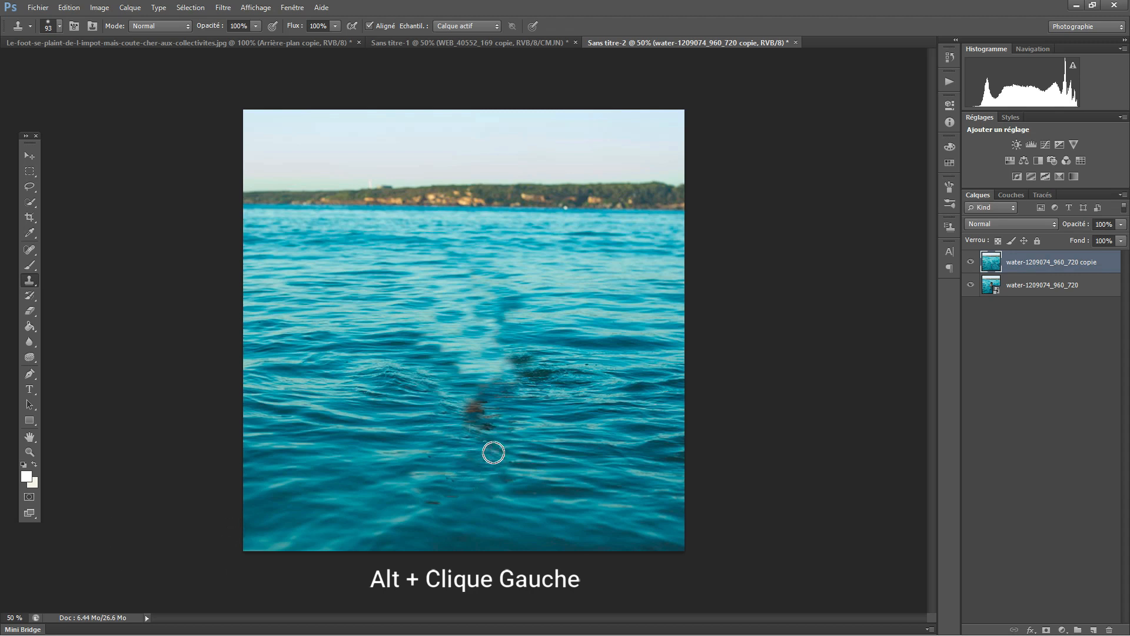
mouse_move(484, 416)
mouse_down()
mouse_move(467, 412)
mouse_move(503, 436)
mouse_up()
mouse_move(497, 444)
mouse_down()
mouse_move(504, 390)
mouse_move(530, 379)
mouse_up()
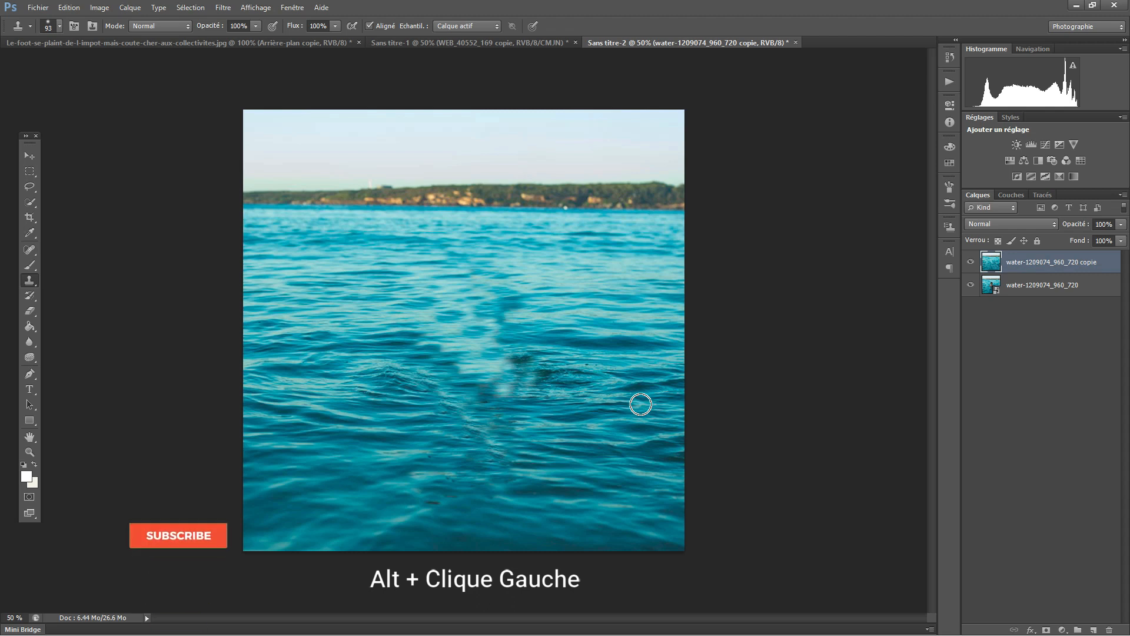
click(971, 262)
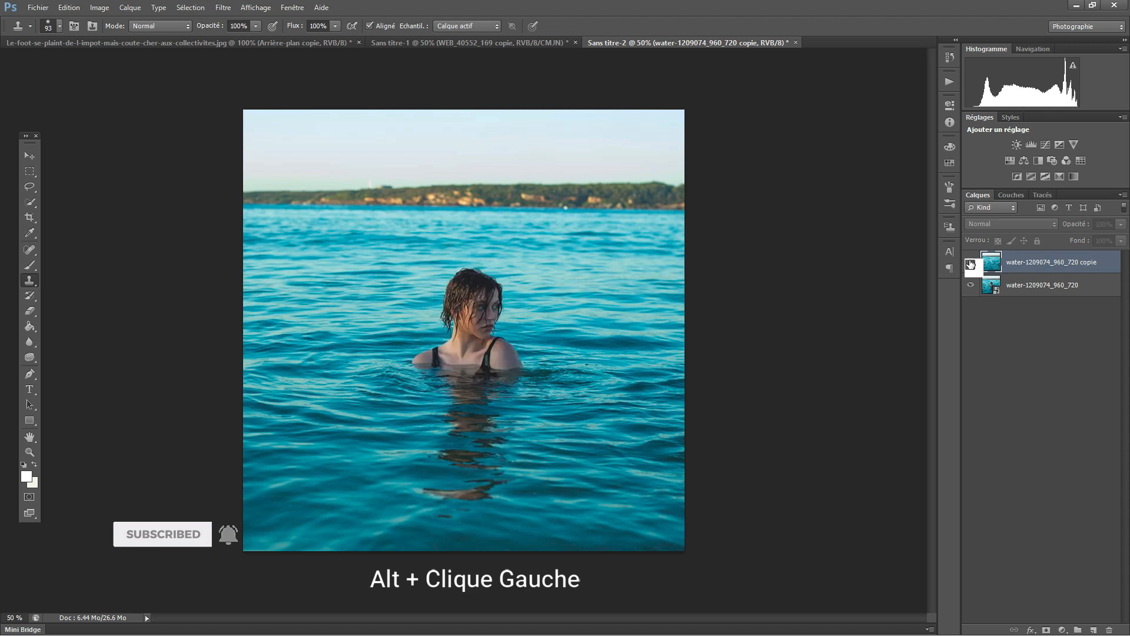
click(971, 262)
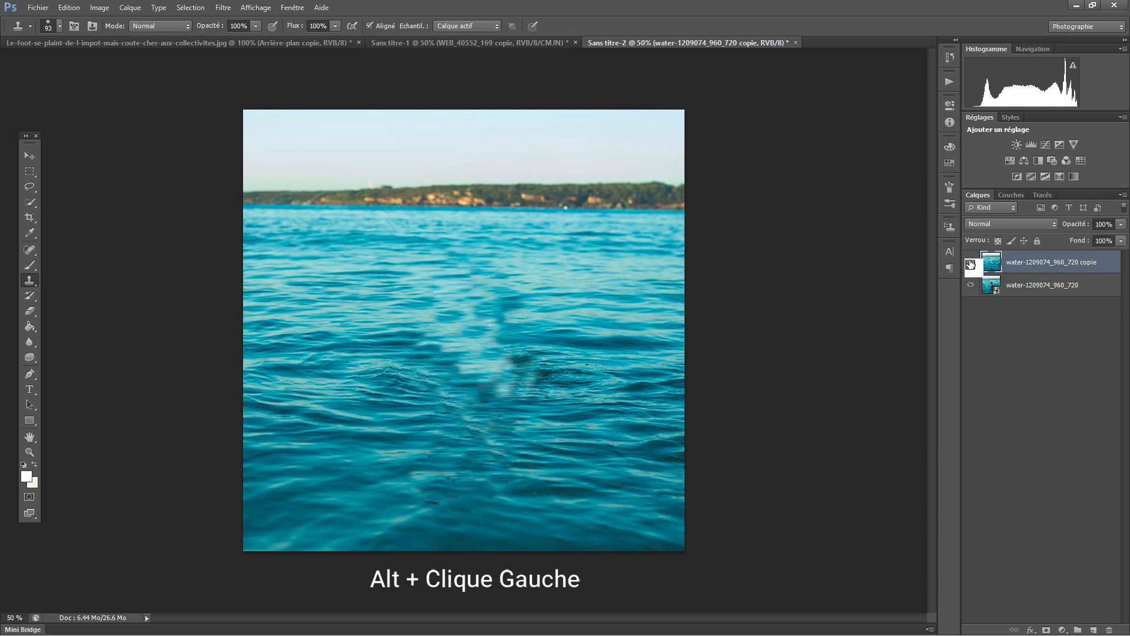